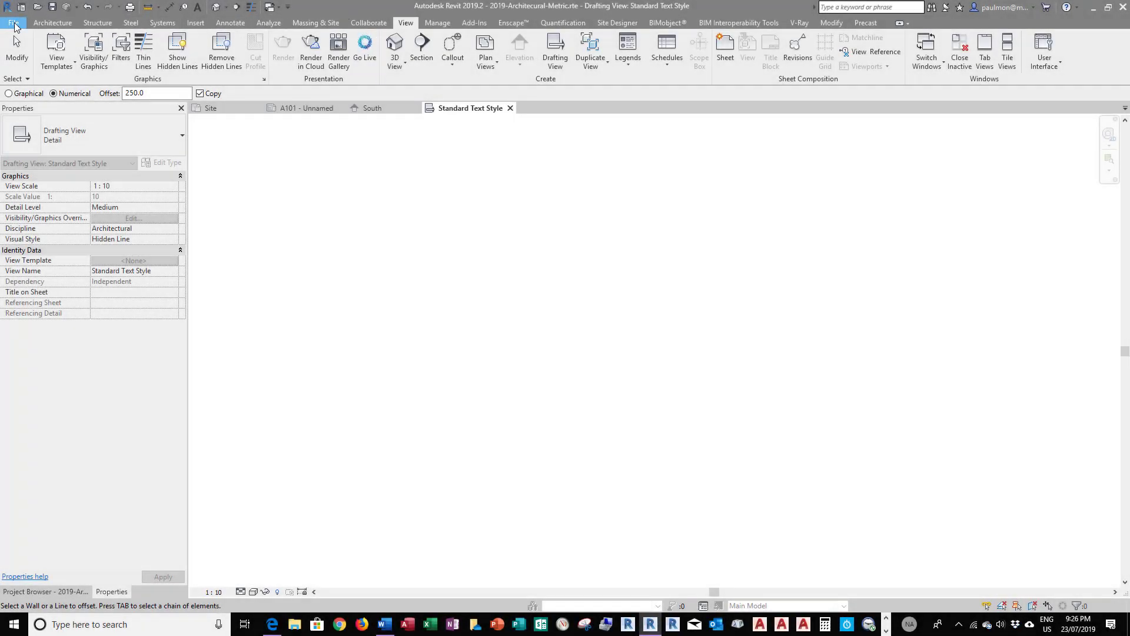
Step: Start a text note with a one-segment leader using the 2.5mm Arial text type
left_click(14, 23)
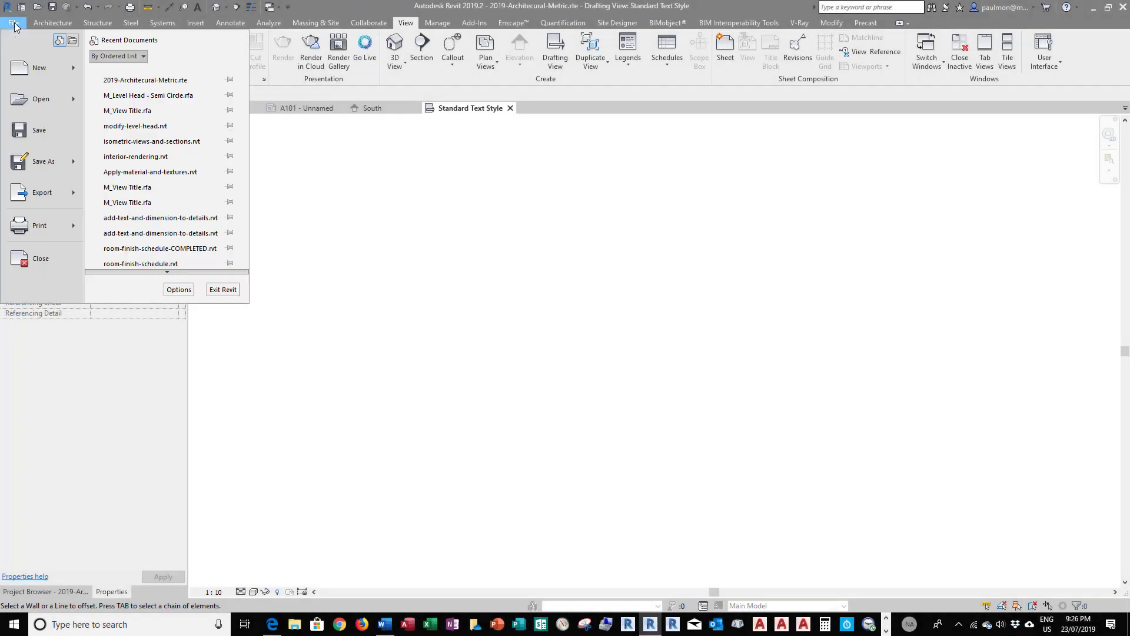
left_click(231, 23)
left_click(232, 23)
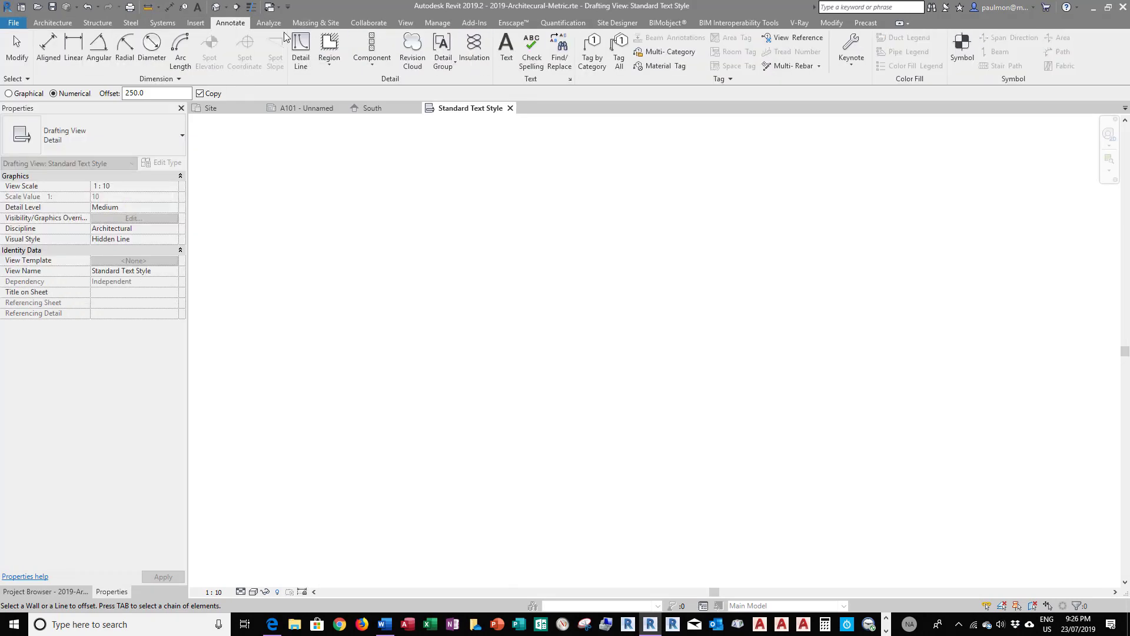
left_click(506, 53)
left_click(476, 71)
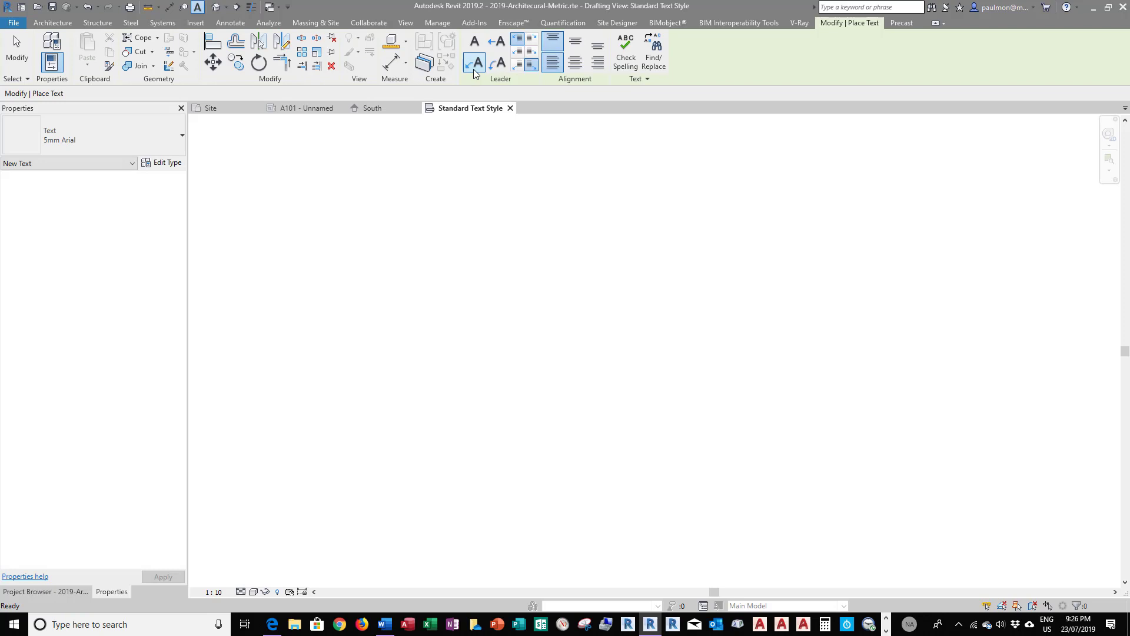
left_click(181, 145)
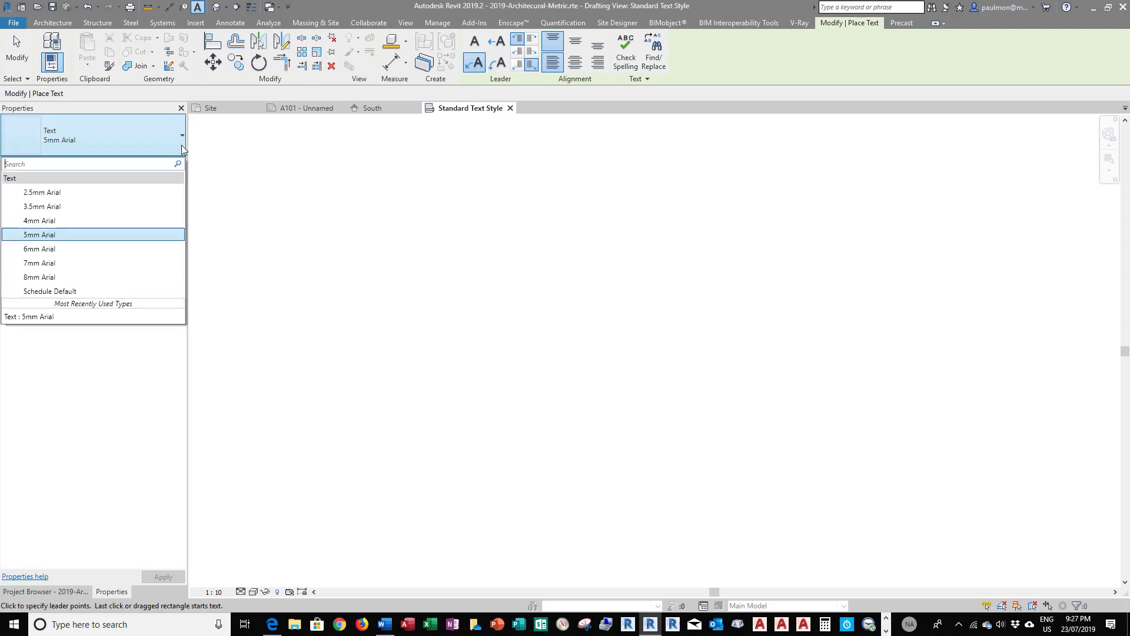
left_click(62, 192)
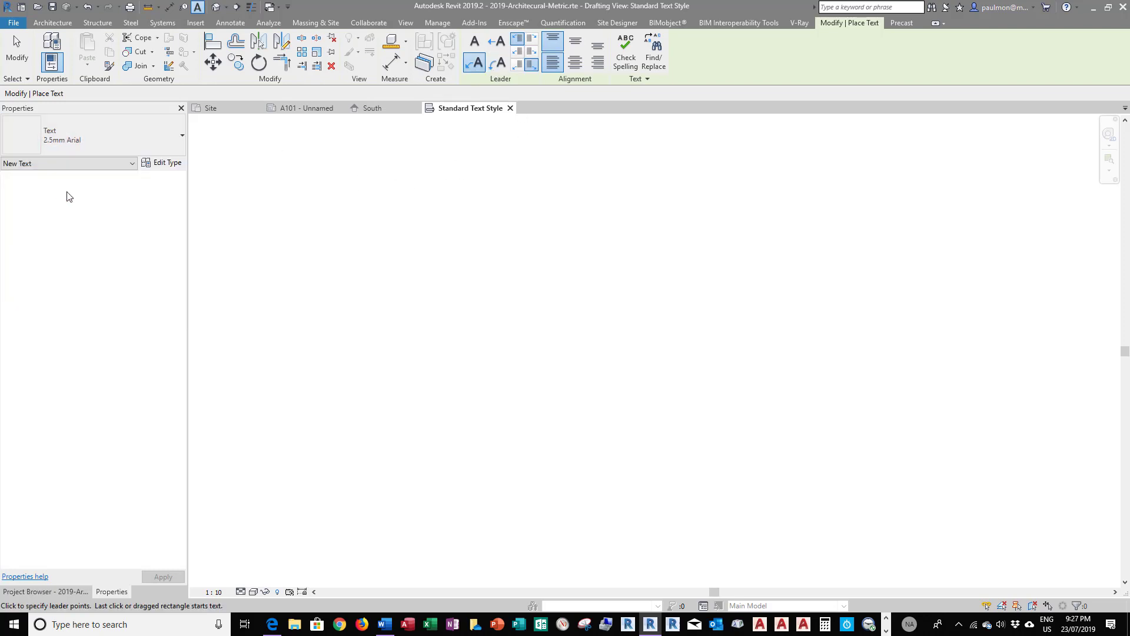
Step: Draw the note's leader with its arrow pointing down-left in the middle of the view
left_click(513, 330)
left_click(445, 378)
left_click(480, 339)
left_click(516, 339)
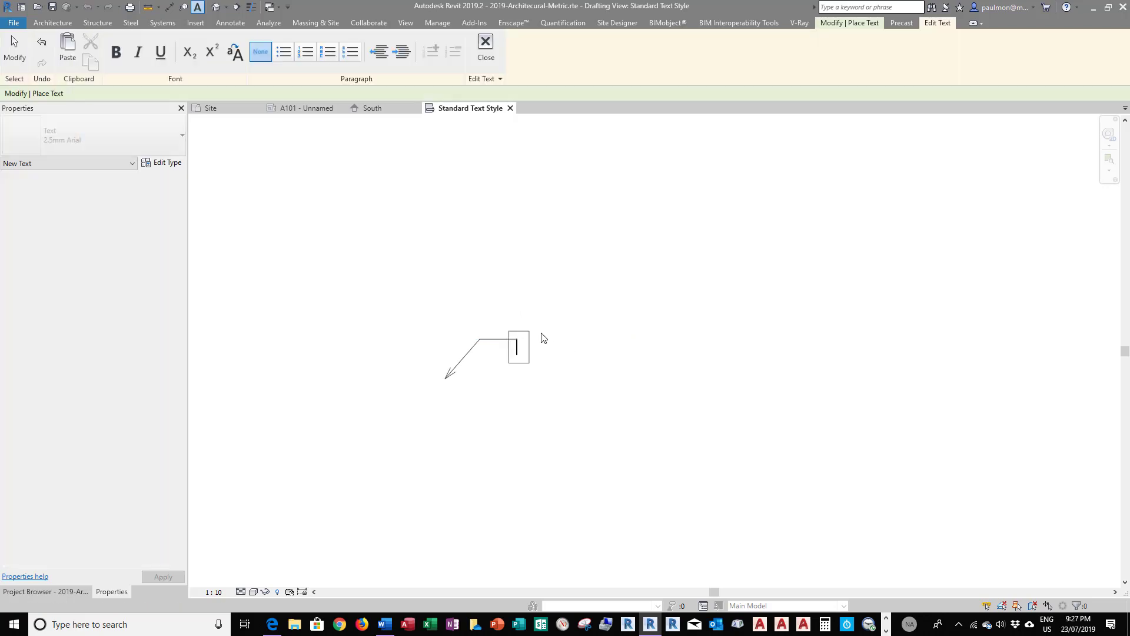
Step: Enter the note text 'NOTE - 2.5mm Arial', correcting typos, and finish editing
type("NOTE - 2.5MM")
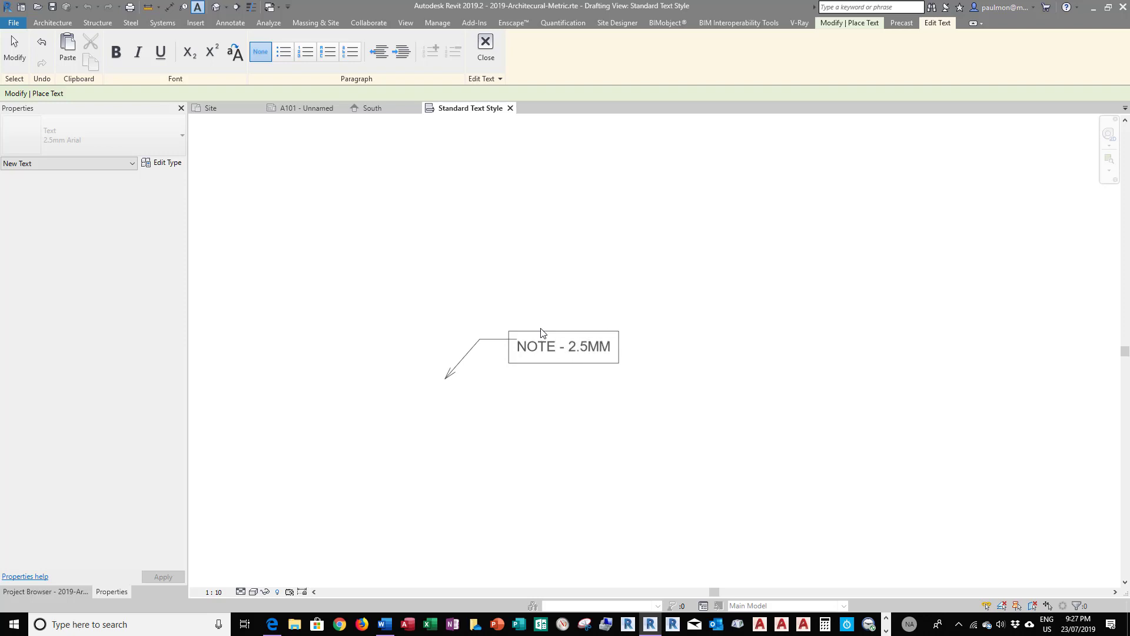
key("BackSpace")
key("BackSpace")
type("mm aR")
key("BackSpace")
key("BackSpace")
type("Ari")
type("el")
key("BackSpace")
key("BackSpace")
type("al")
left_click(596, 297)
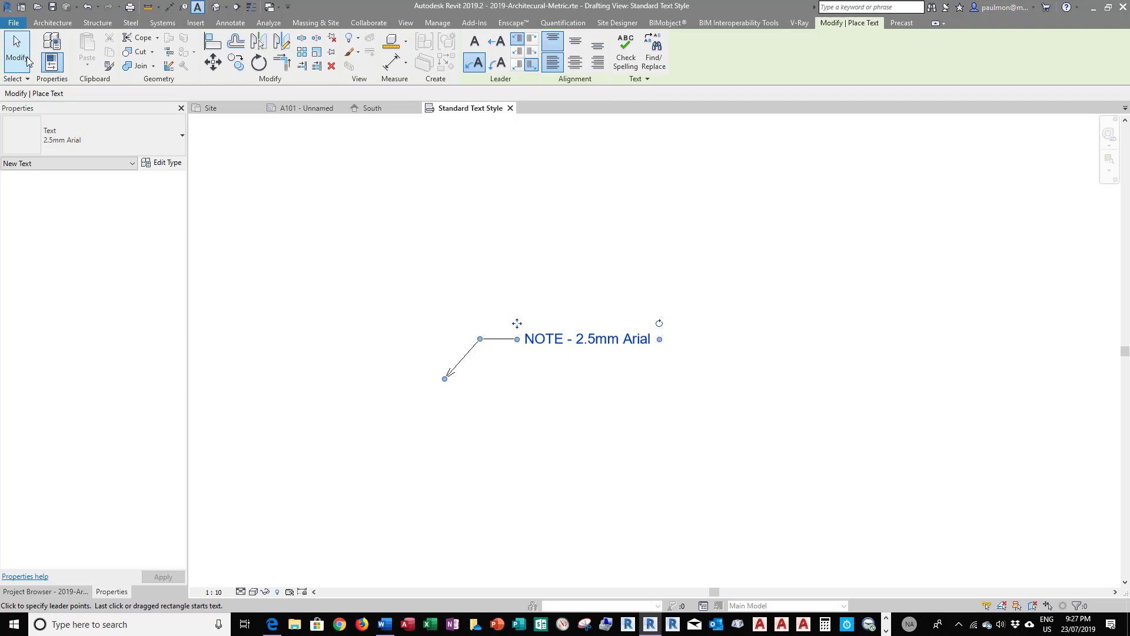
Step: Rename the 2.5mm Arial text type to 'NOTE - 2.5mm Arial'
left_click(166, 163)
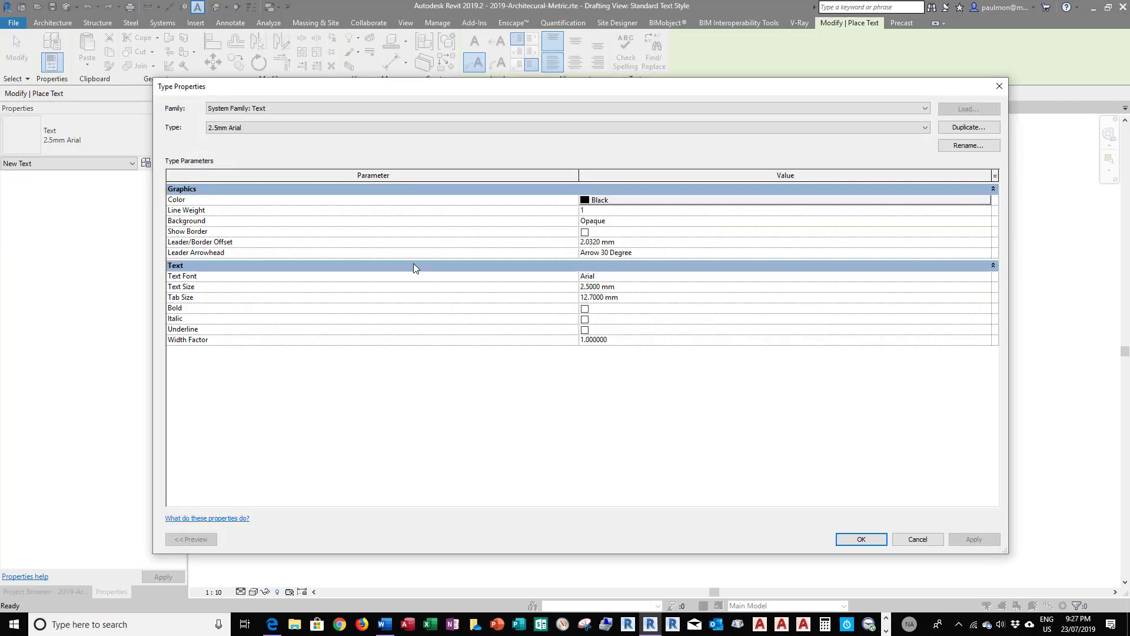
left_click(968, 145)
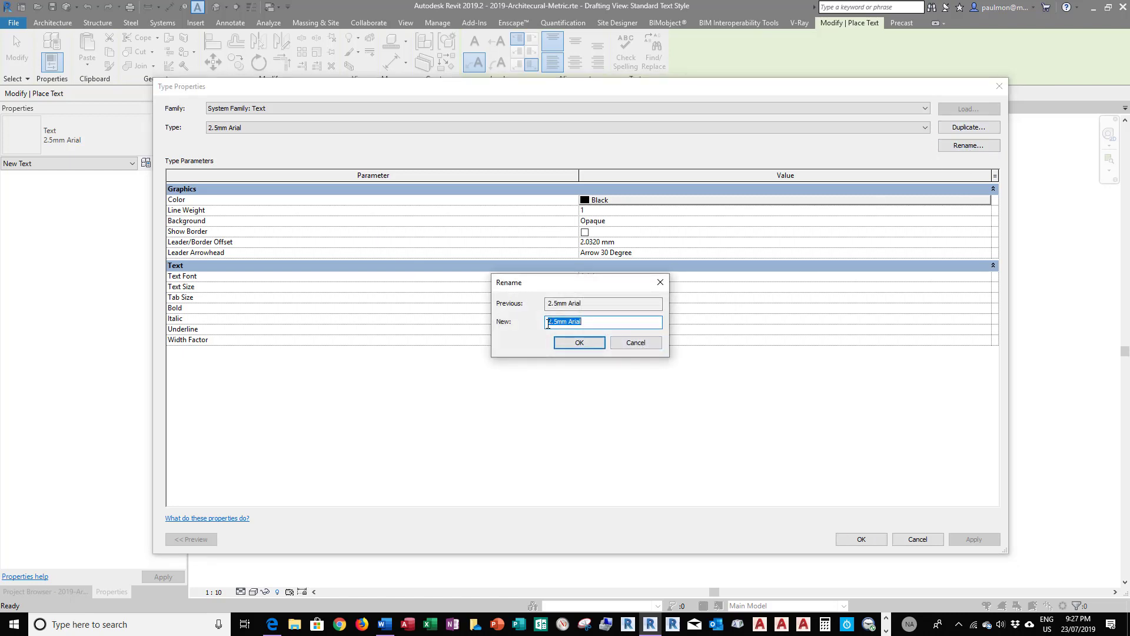
left_click(597, 322)
type("Arial")
key("BackSpace")
key("BackSpace")
key("BackSpace")
key("BackSpace")
key("BackSpace")
key("BackSpace")
type("NOTE -")
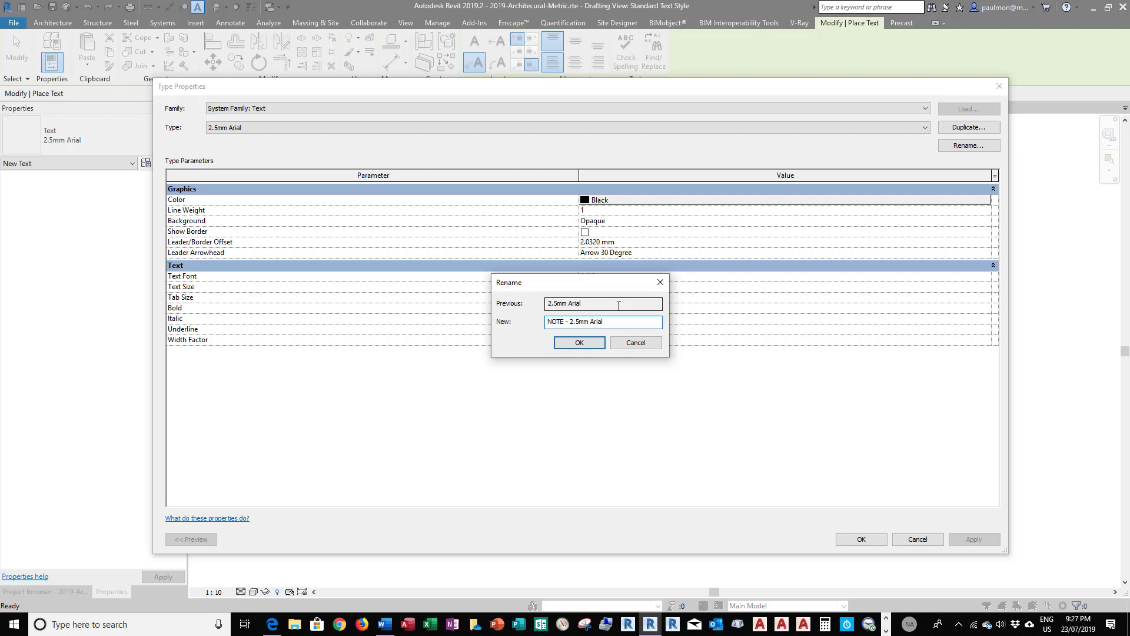
left_click(584, 342)
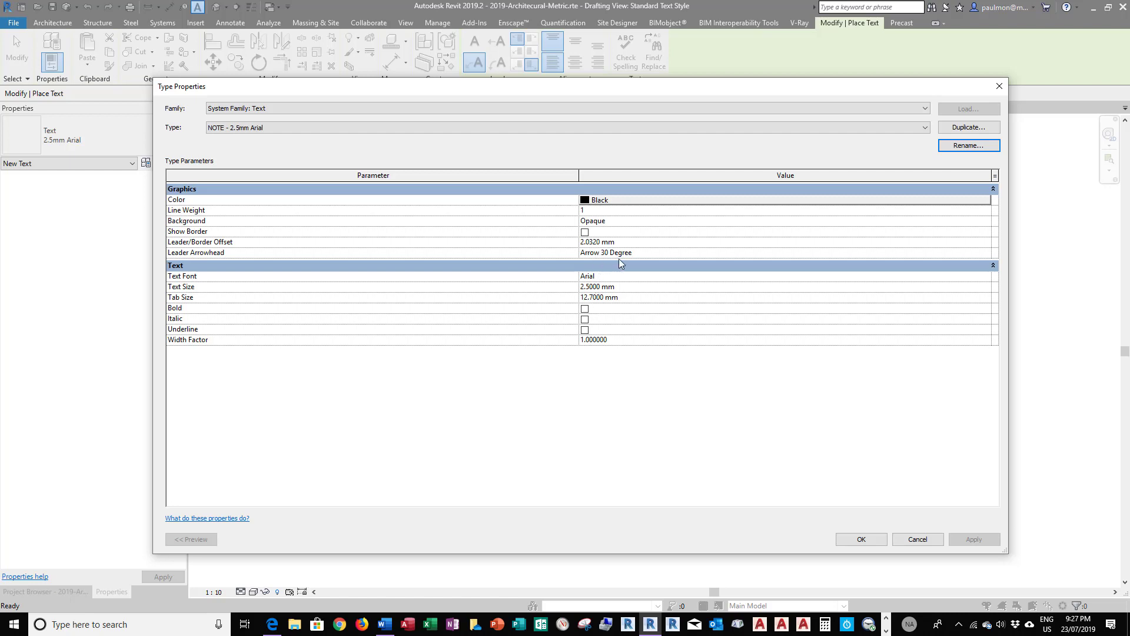
Step: Set the type's leader arrowhead to Arrow Filled 30 Degree and Width Factor to .85, then apply
left_click(641, 254)
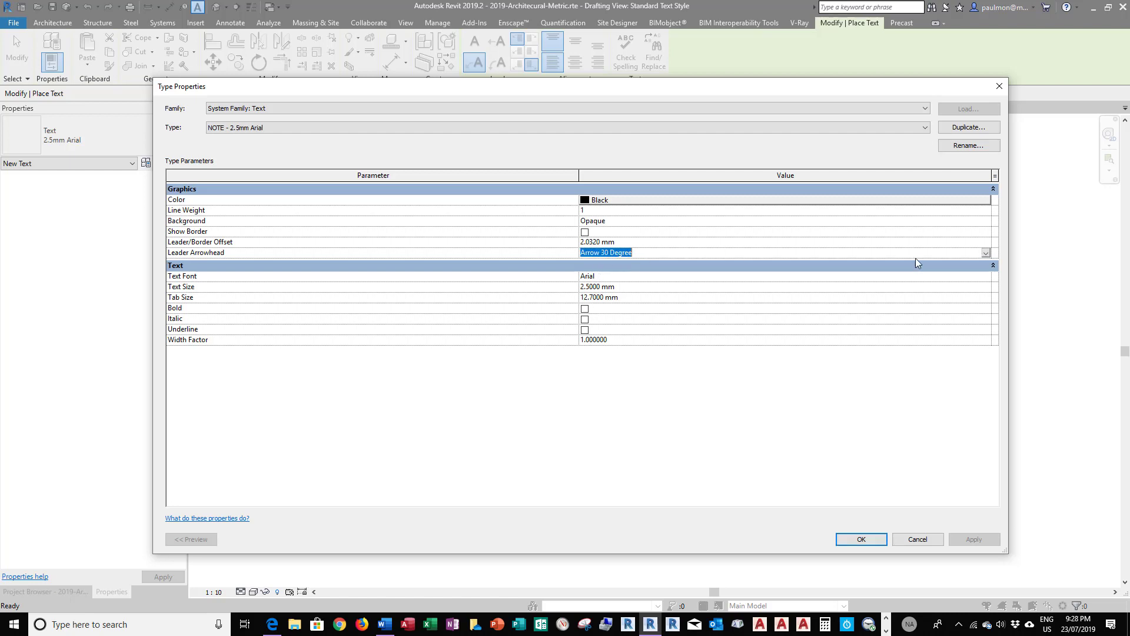
left_click(987, 254)
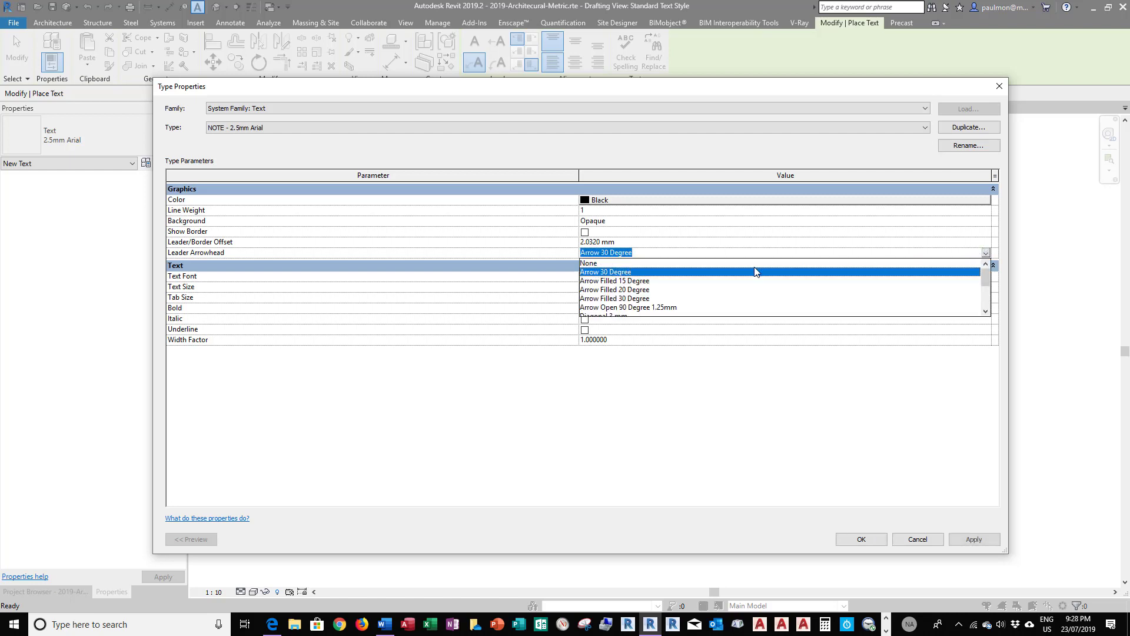
left_click(594, 298)
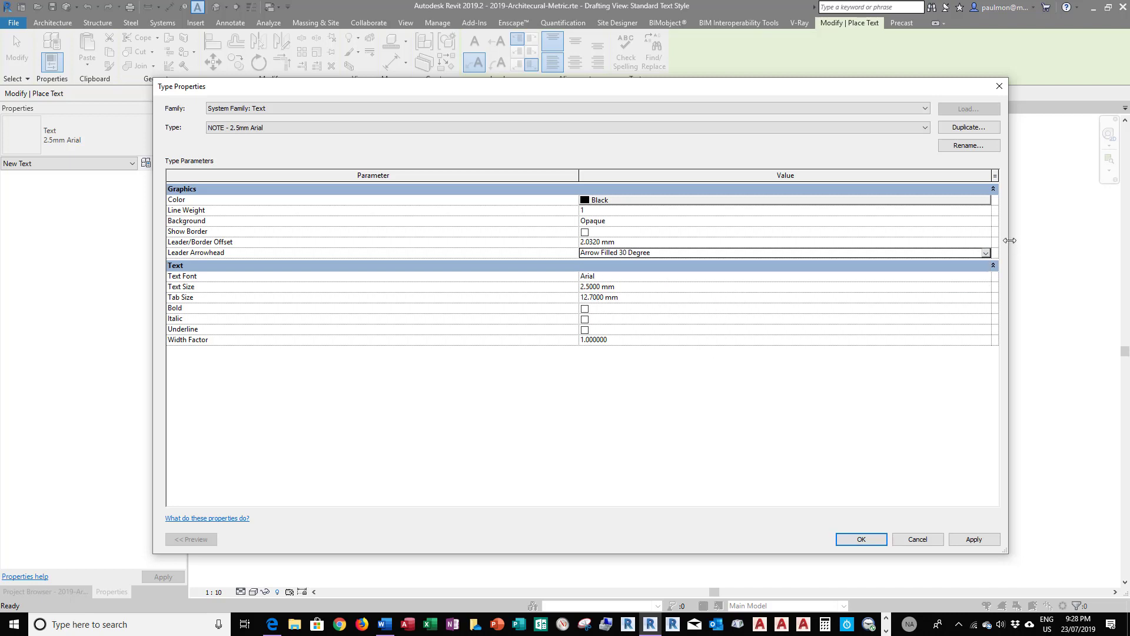
left_click_drag(1009, 240, 689, 229)
left_click(448, 340)
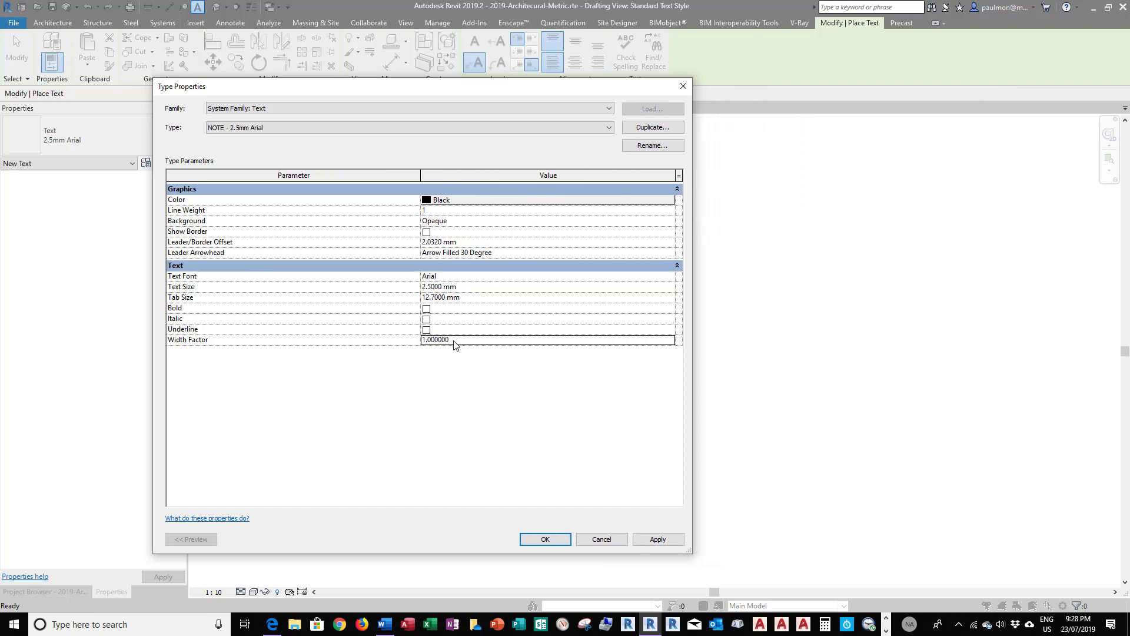
left_click_drag(451, 341, 412, 340)
key("BackSpace")
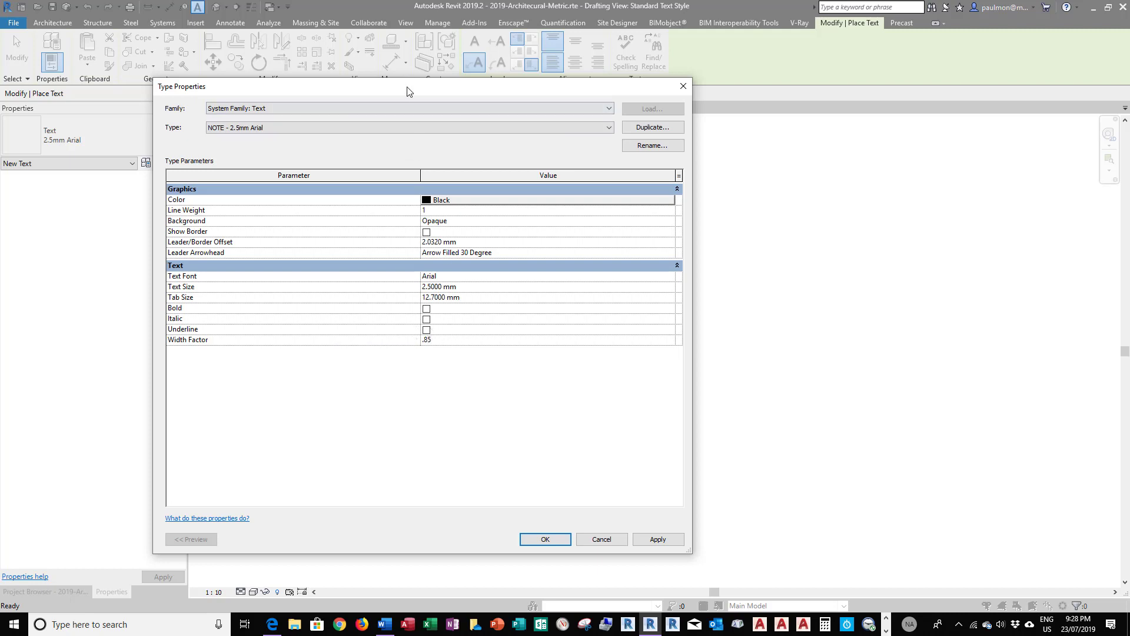
left_click_drag(409, 91, 600, 92)
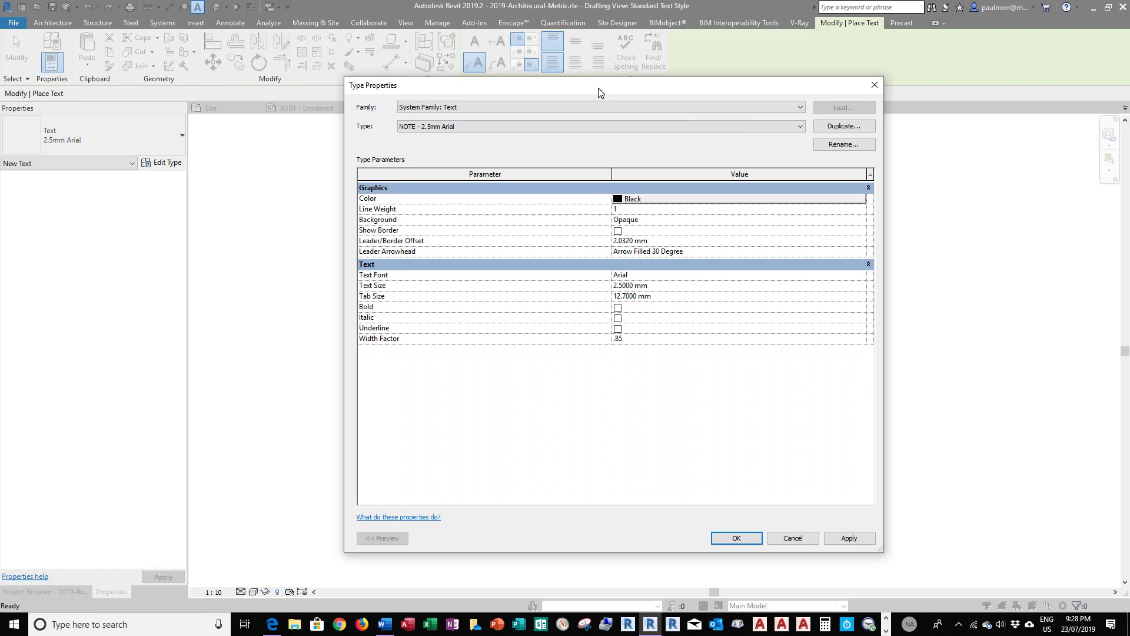
left_click(737, 538)
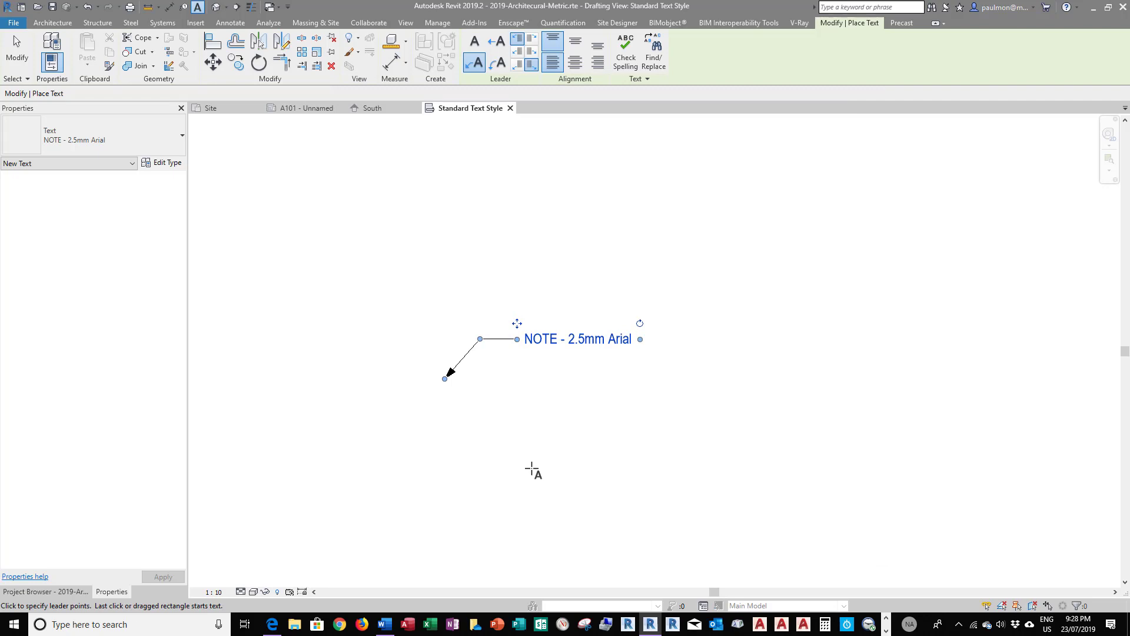
Step: Select the 3.5mm Arial text type and rename it to 'BOLD - 3.5mm Arial'
key("Escape")
key("Escape")
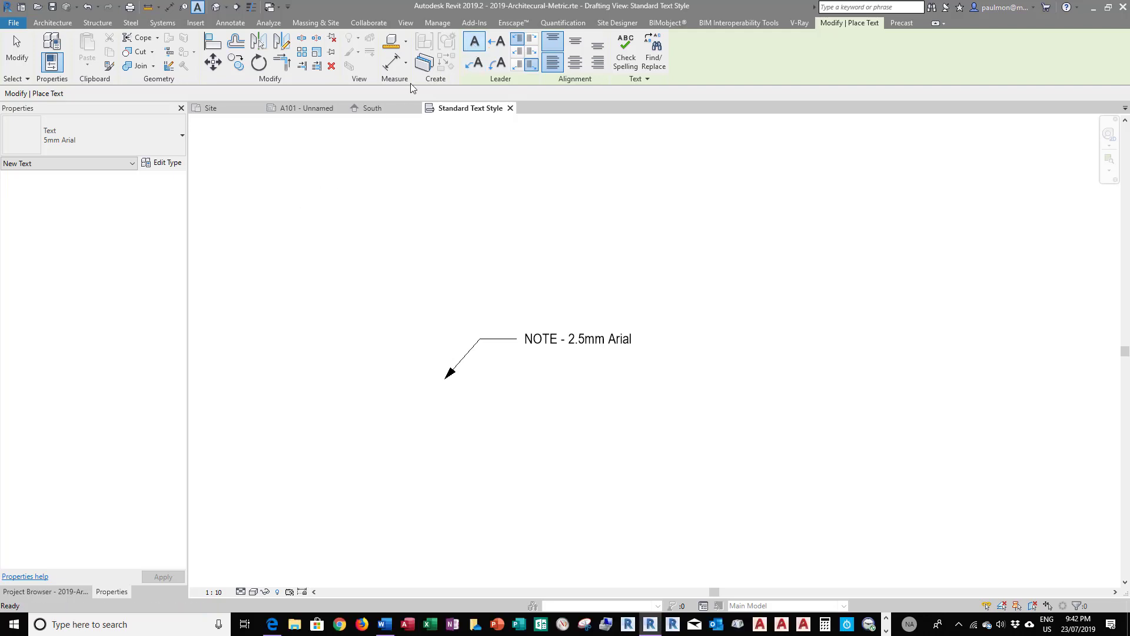
left_click(178, 144)
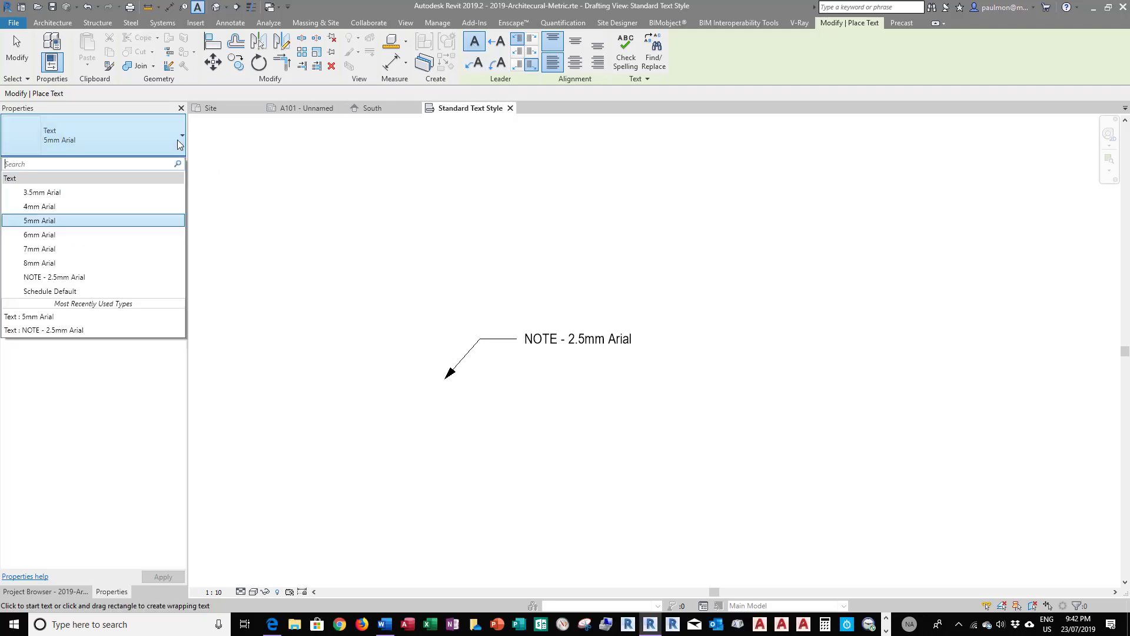
left_click(57, 194)
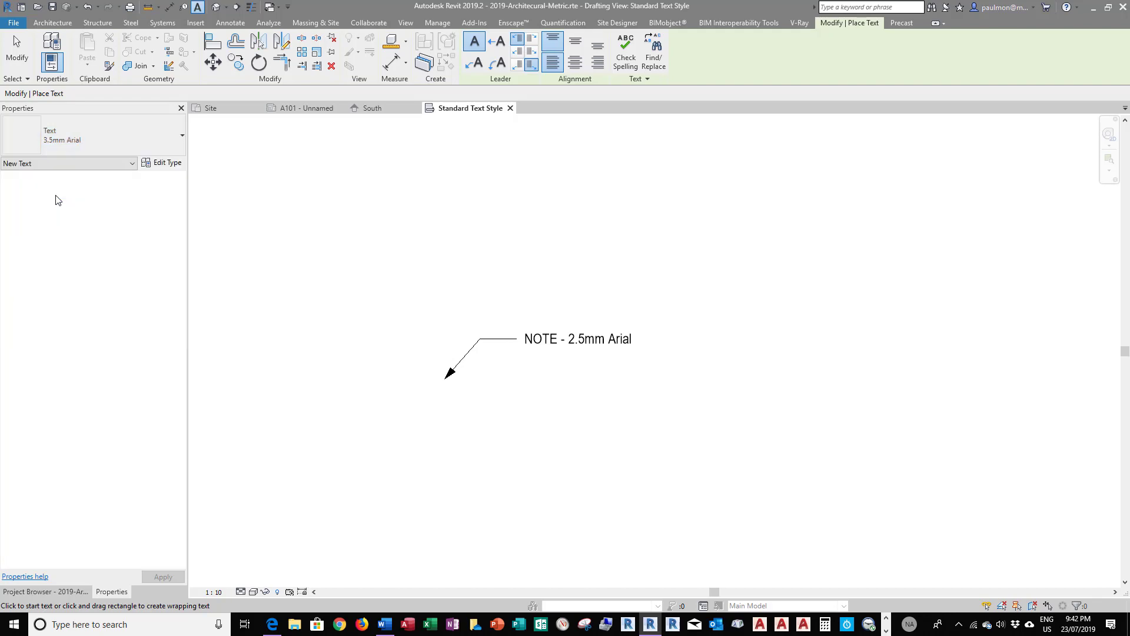
left_click(169, 165)
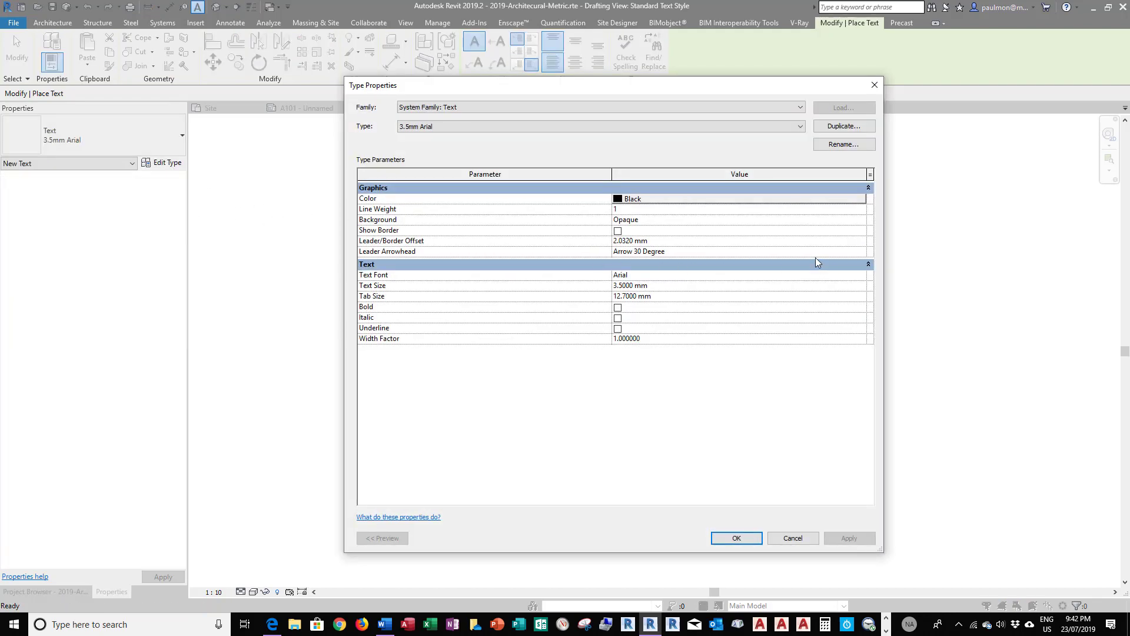
left_click(841, 145)
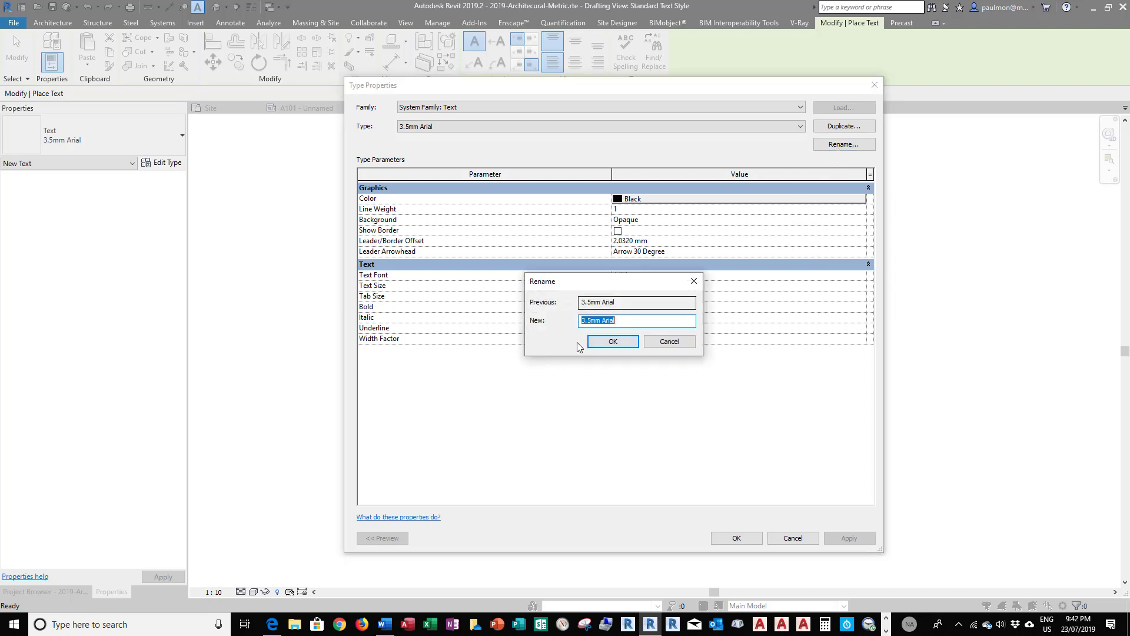
left_click(583, 323)
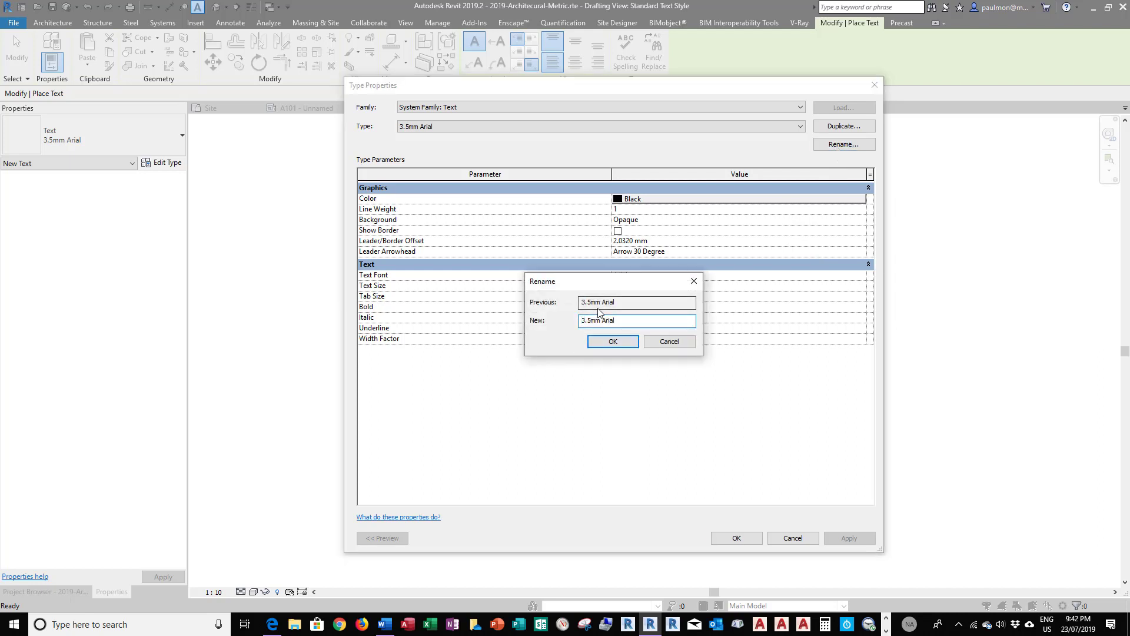
type("BOLD -")
left_click(613, 342)
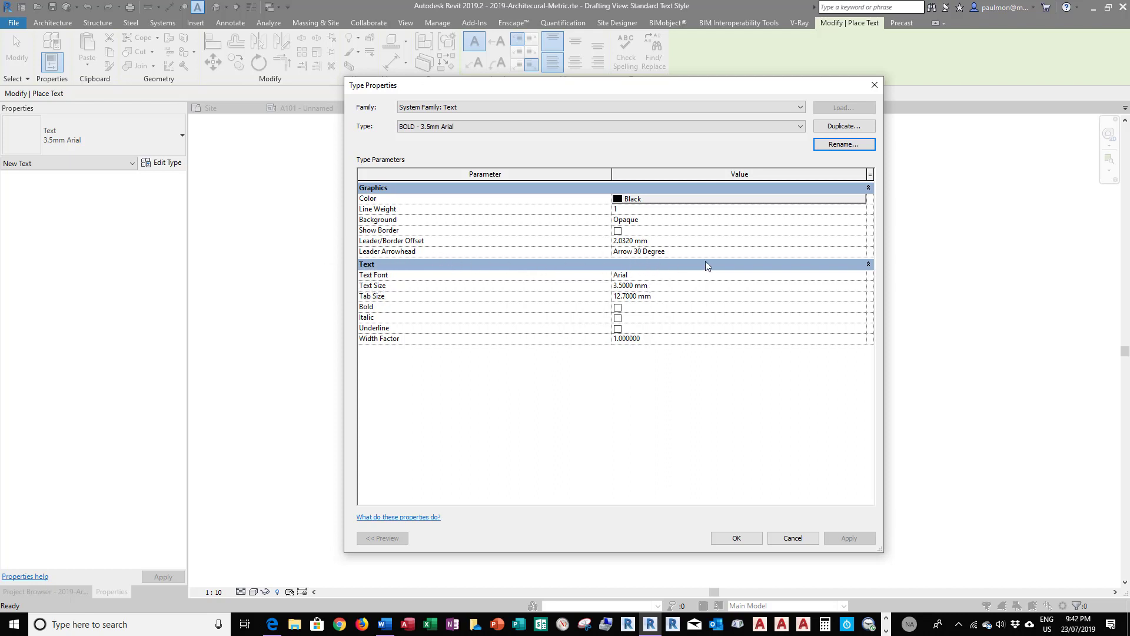
Step: Give the type an Arrow Filled 30 Degree arrowhead, bold text and Width Factor .85
left_click(812, 254)
left_click(861, 253)
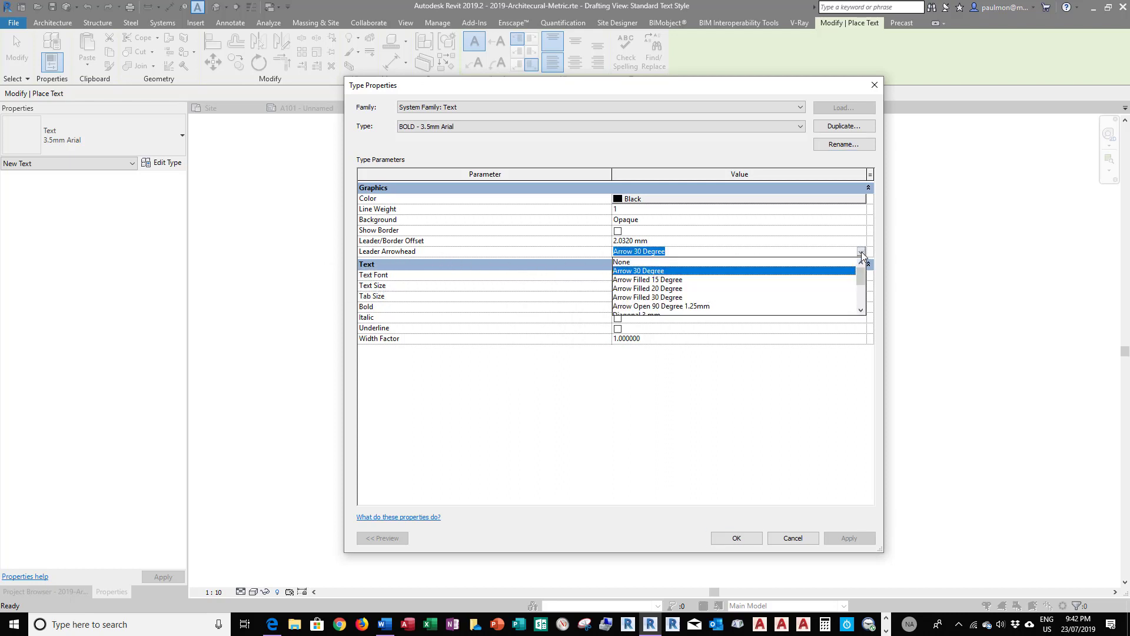
left_click(642, 302)
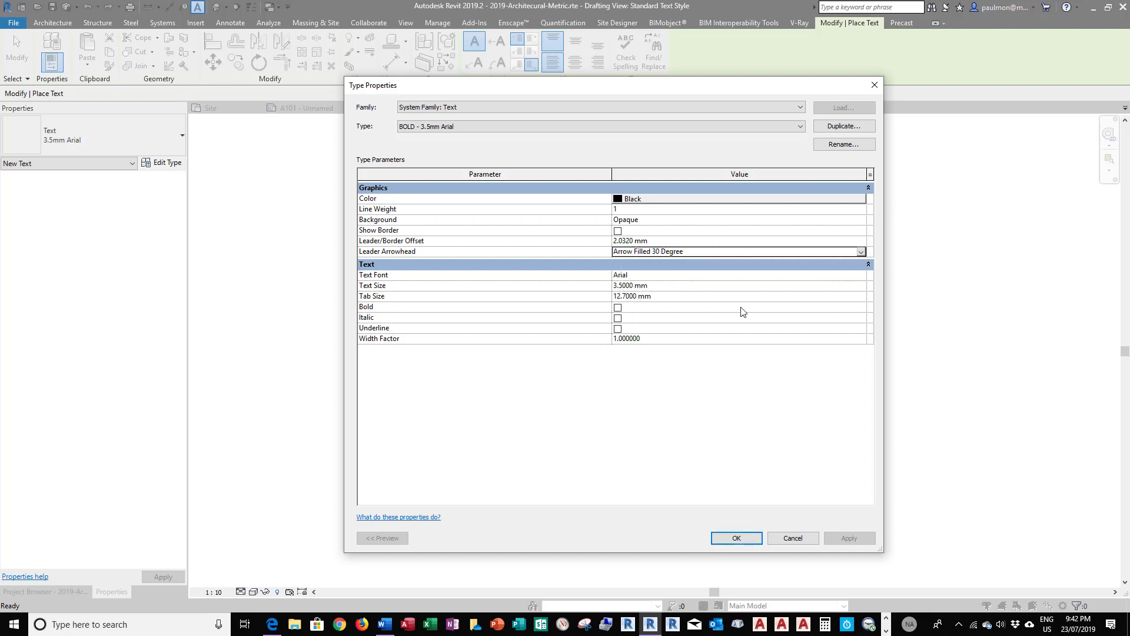
left_click(617, 308)
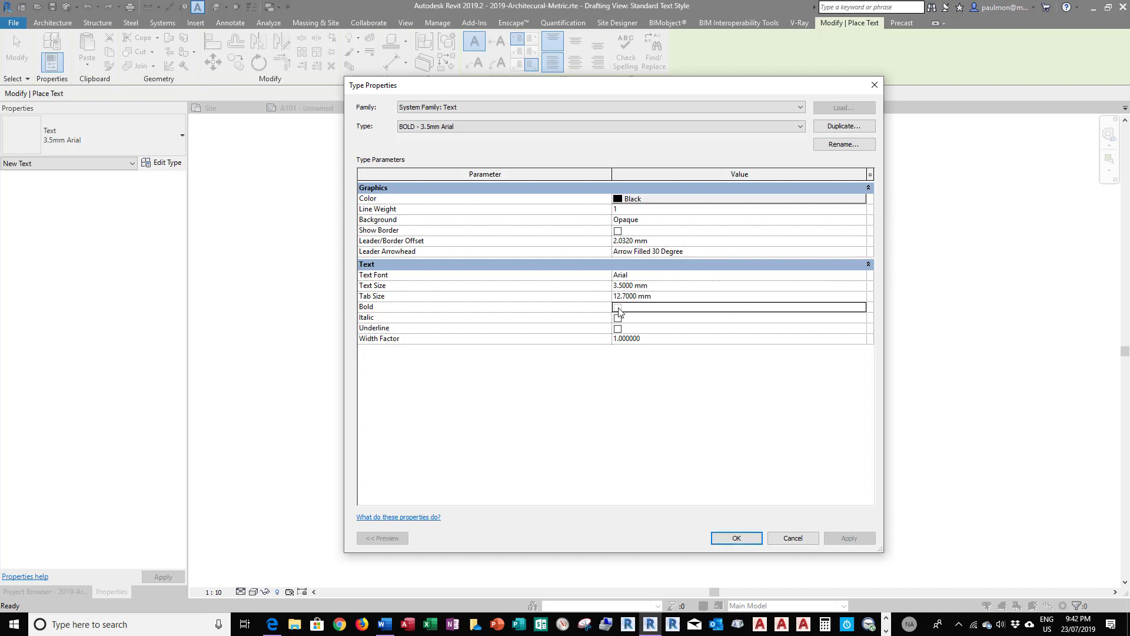
left_click(654, 340)
left_click_drag(653, 340, 611, 340)
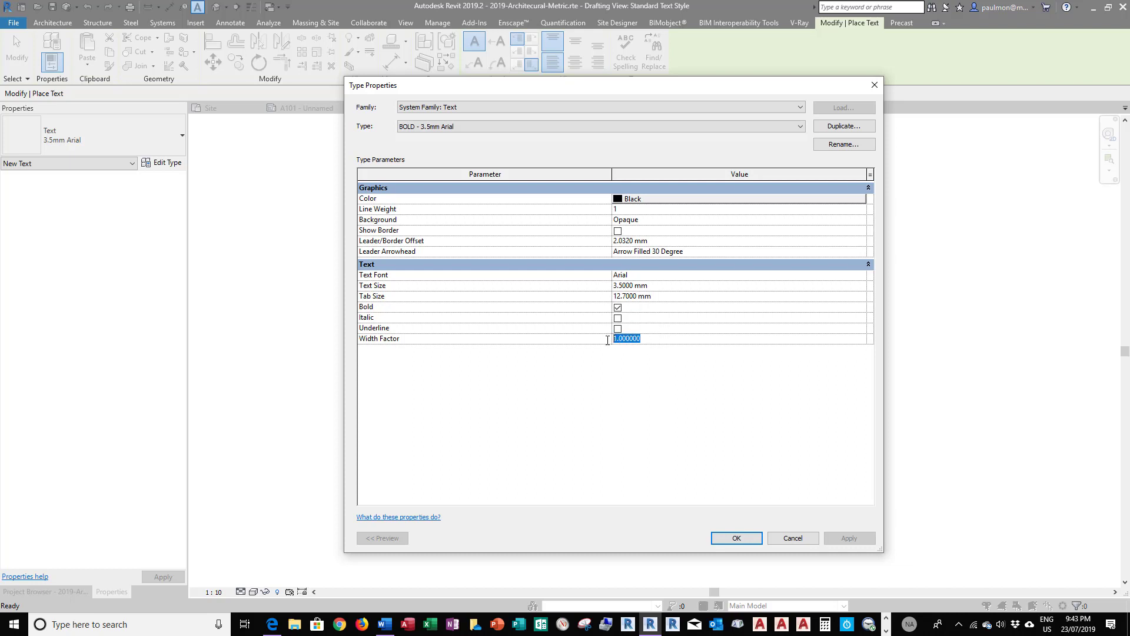
type(".85")
Step: Place a two-segment leader below the NOTE note and type 'BOLD - 3.5mm Arial'
left_click(731, 539)
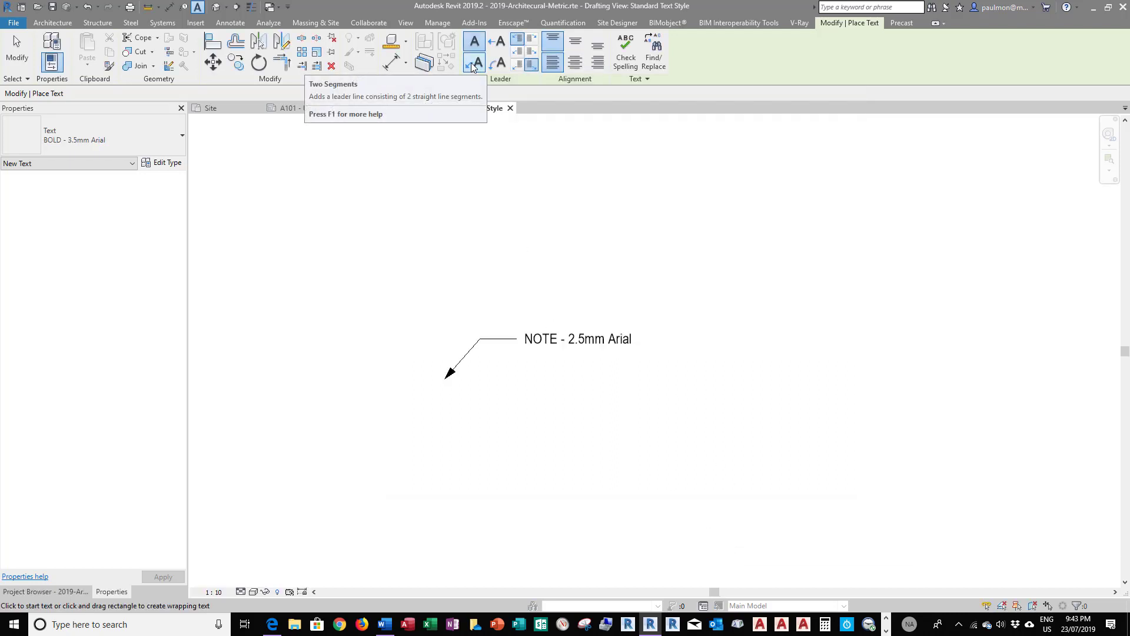
left_click(474, 63)
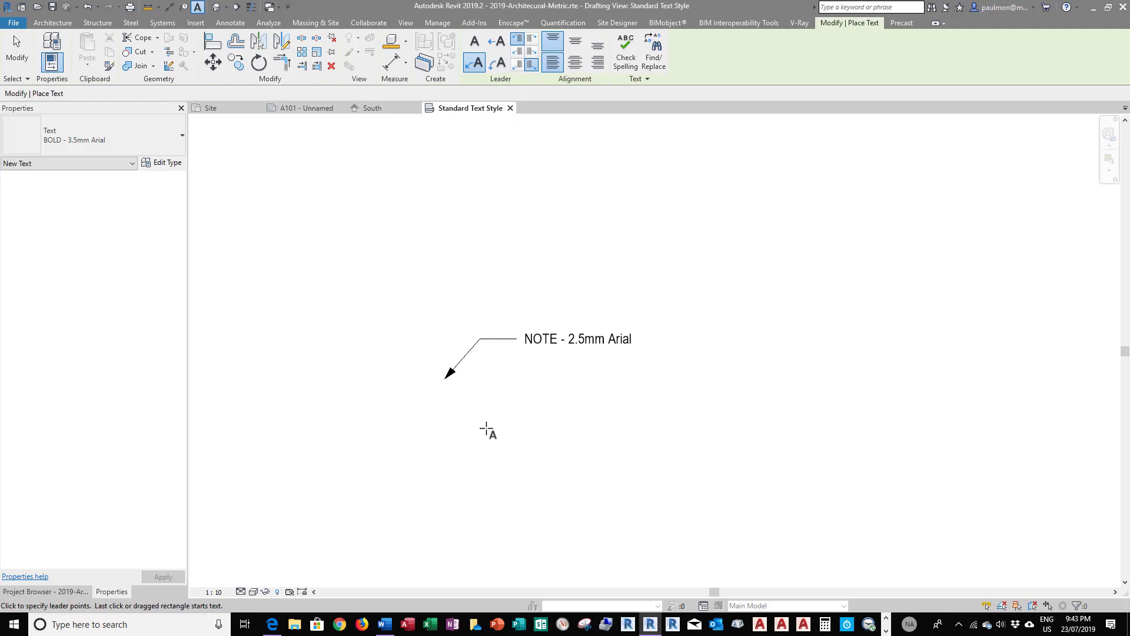
left_click(442, 506)
left_click(471, 457)
left_click(516, 457)
type("BO")
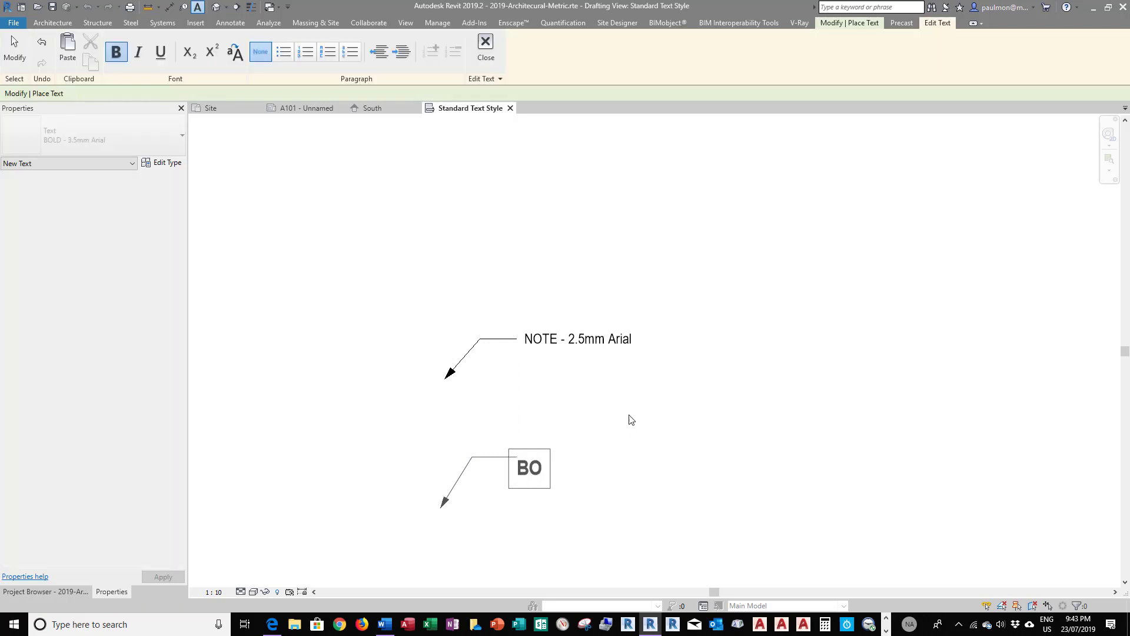
type("LD - 3.5")
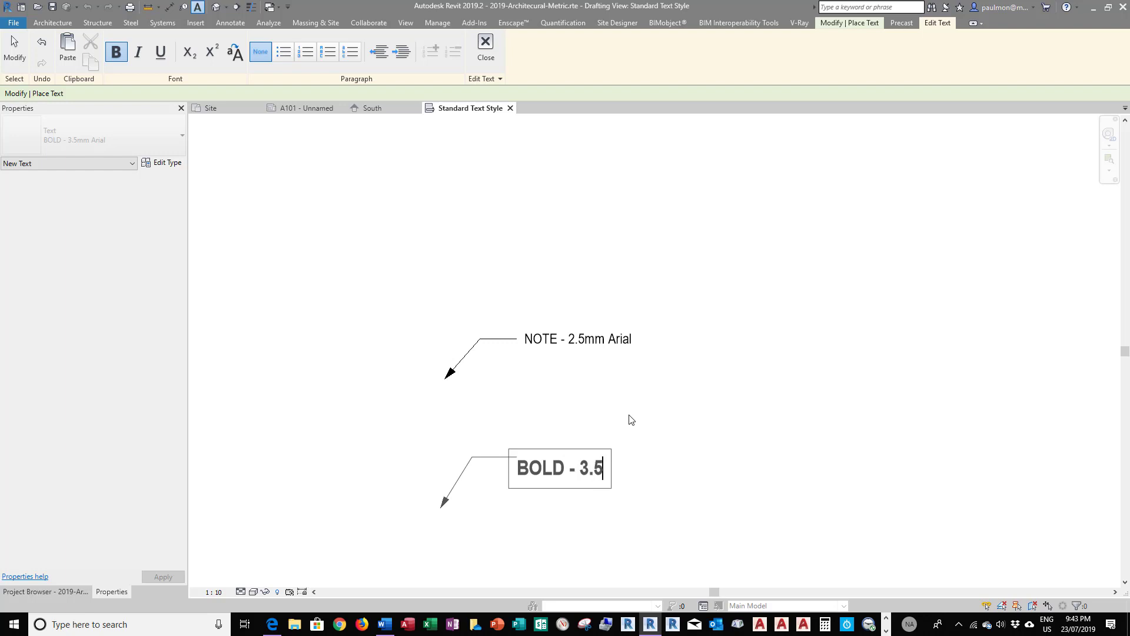
type("mm")
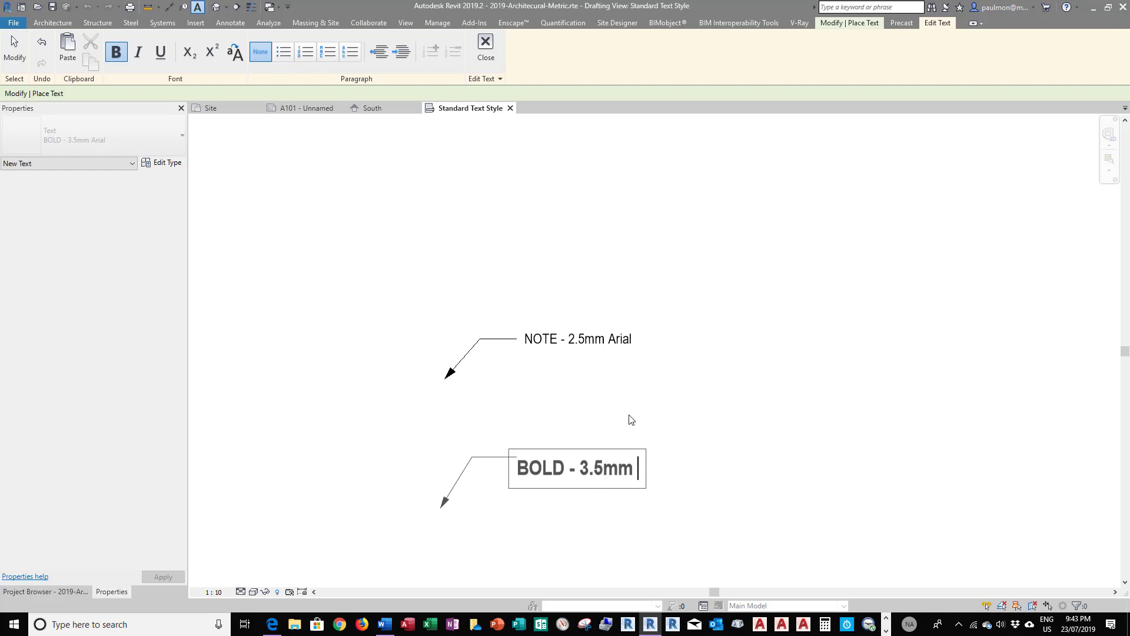
type(" a")
key("BackSpace")
type("Arial")
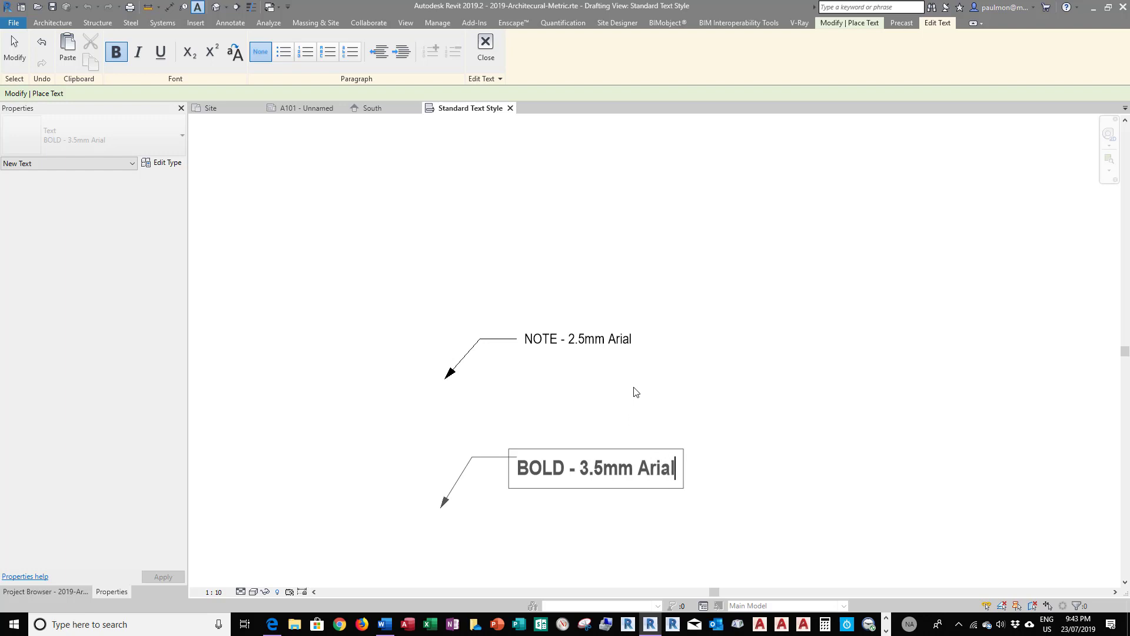
Step: Finish the bold note and start a new text note using the 5mm Arial type
left_click(634, 389)
key("Escape")
key("Escape")
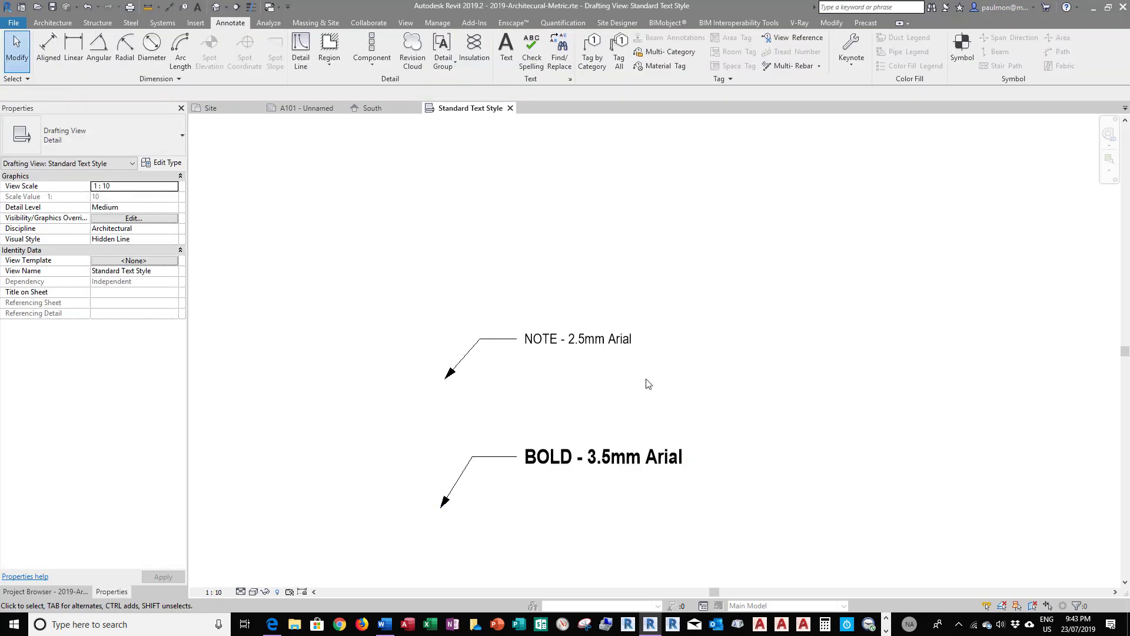
scroll(664, 318, "down", 1)
scroll(669, 319, "down", 1)
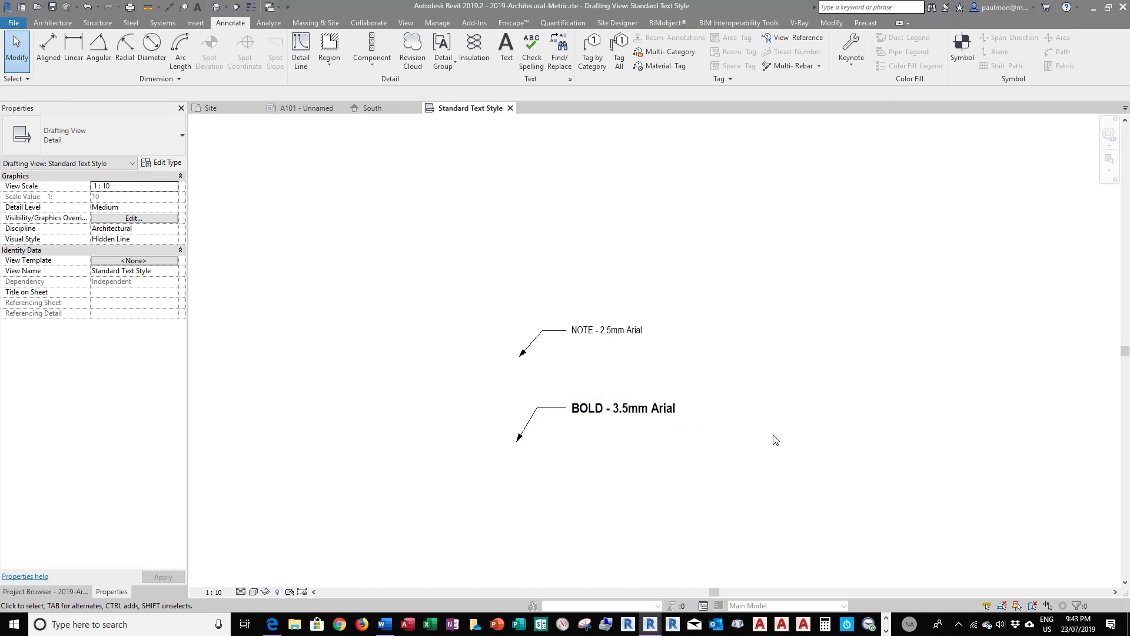
left_click(506, 53)
left_click(157, 136)
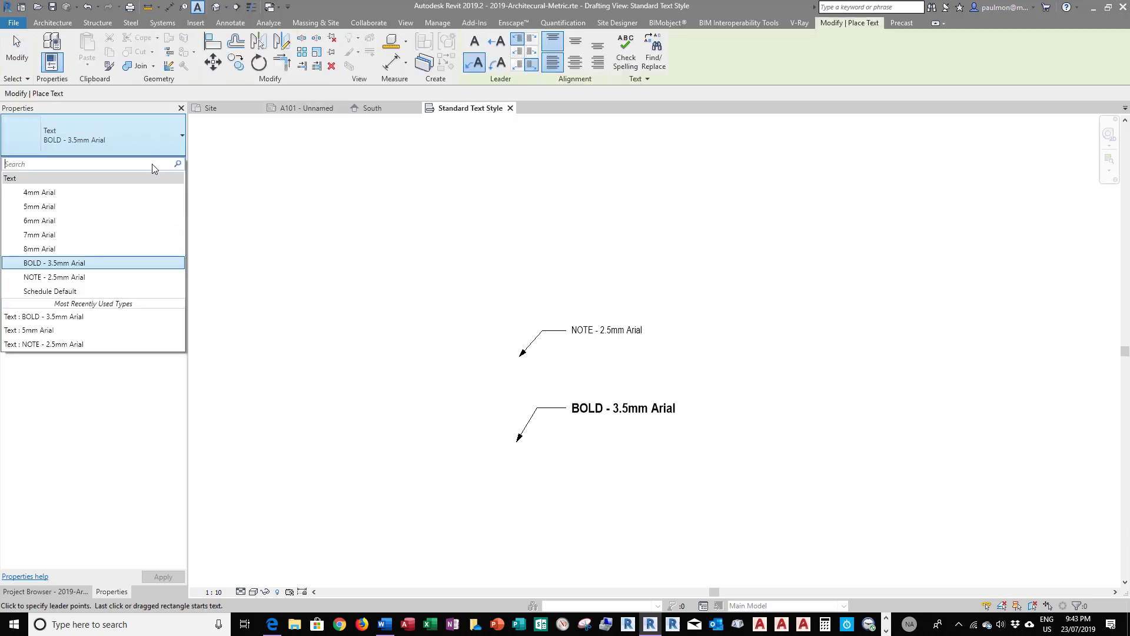
left_click(47, 207)
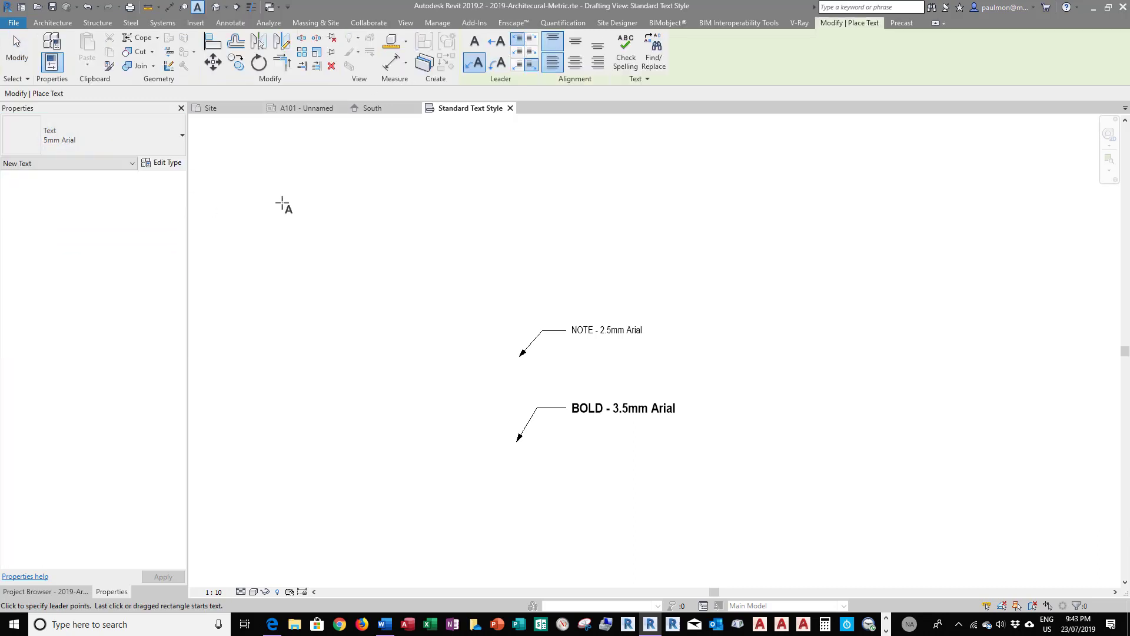
Step: Rename the type to 'TITLE - 5mm Arial' with an Arrow Filled 30 Degree leader arrowhead
left_click(161, 162)
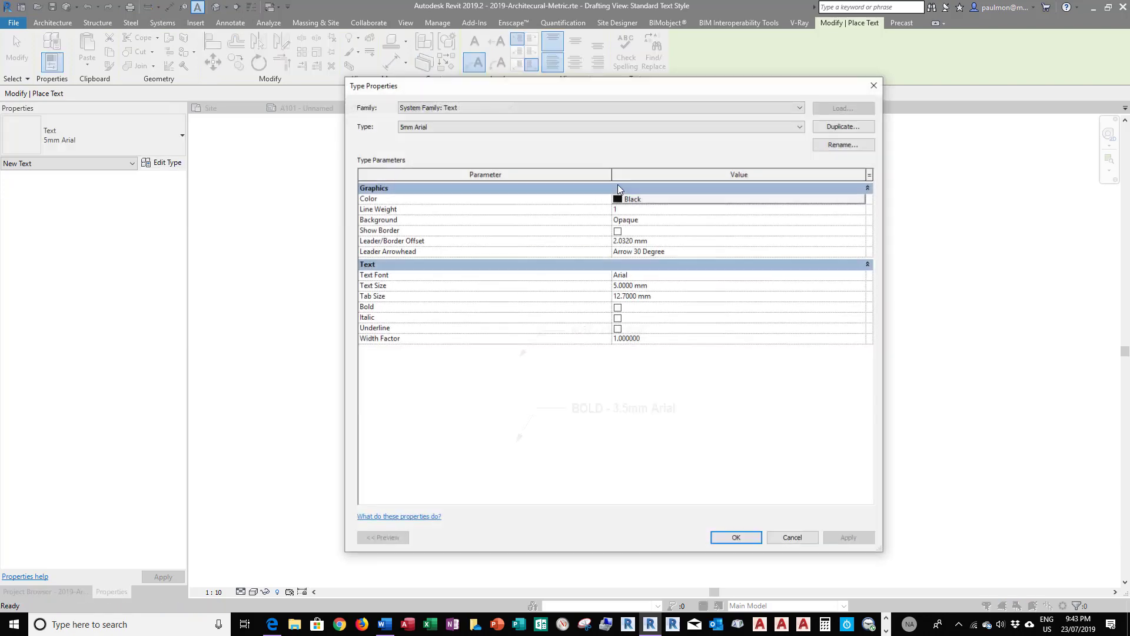
left_click(843, 144)
key("Home")
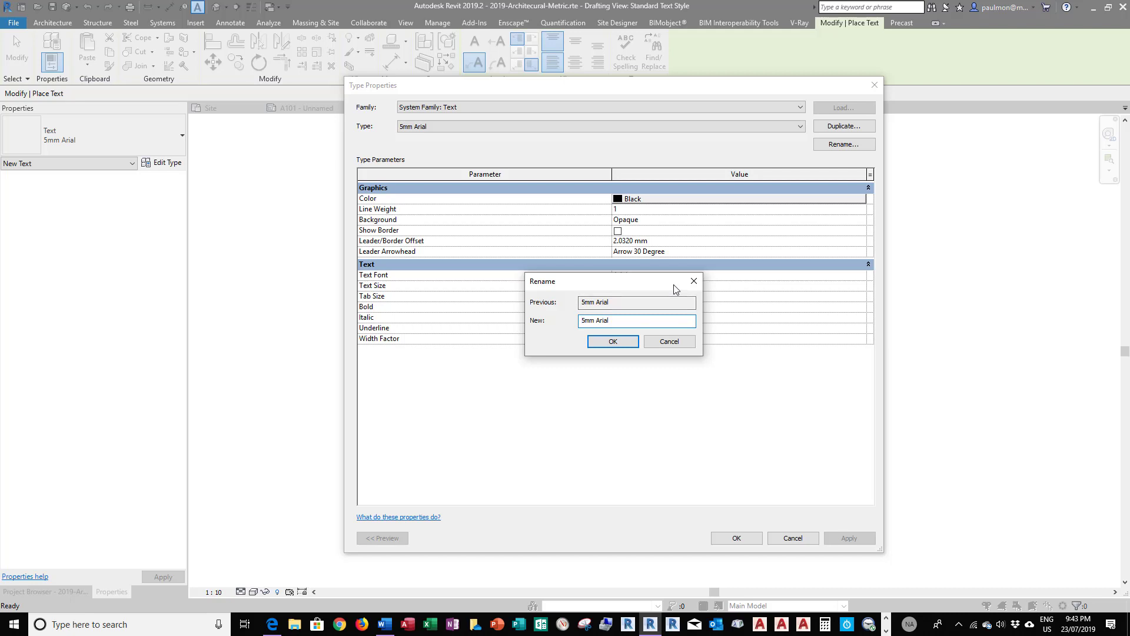
type("TITLE -")
left_click(613, 341)
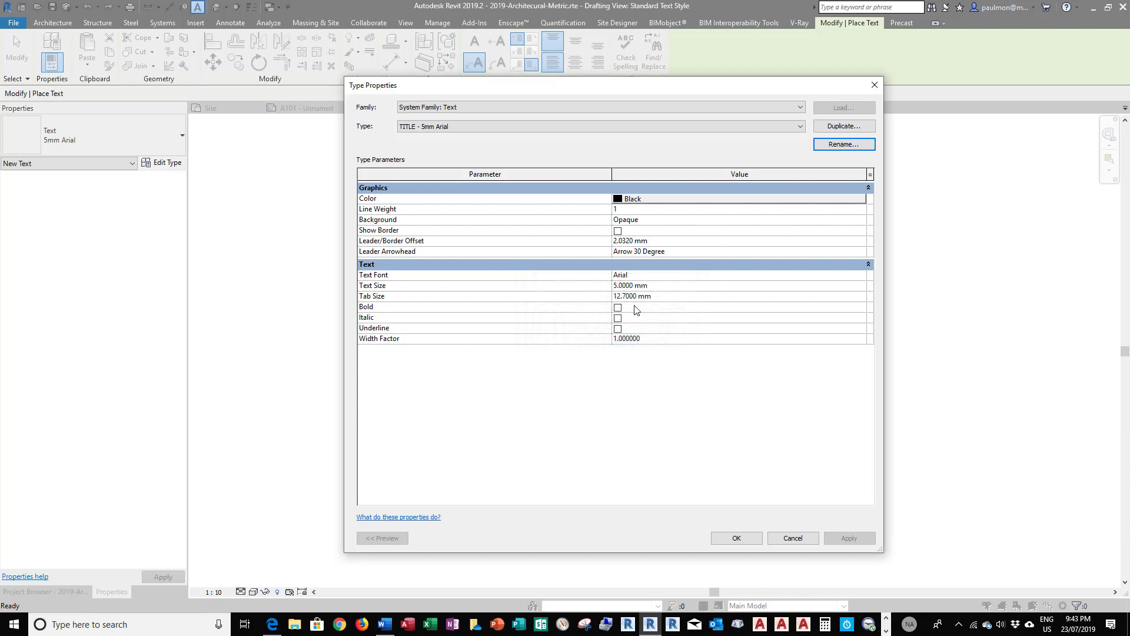
left_click(697, 251)
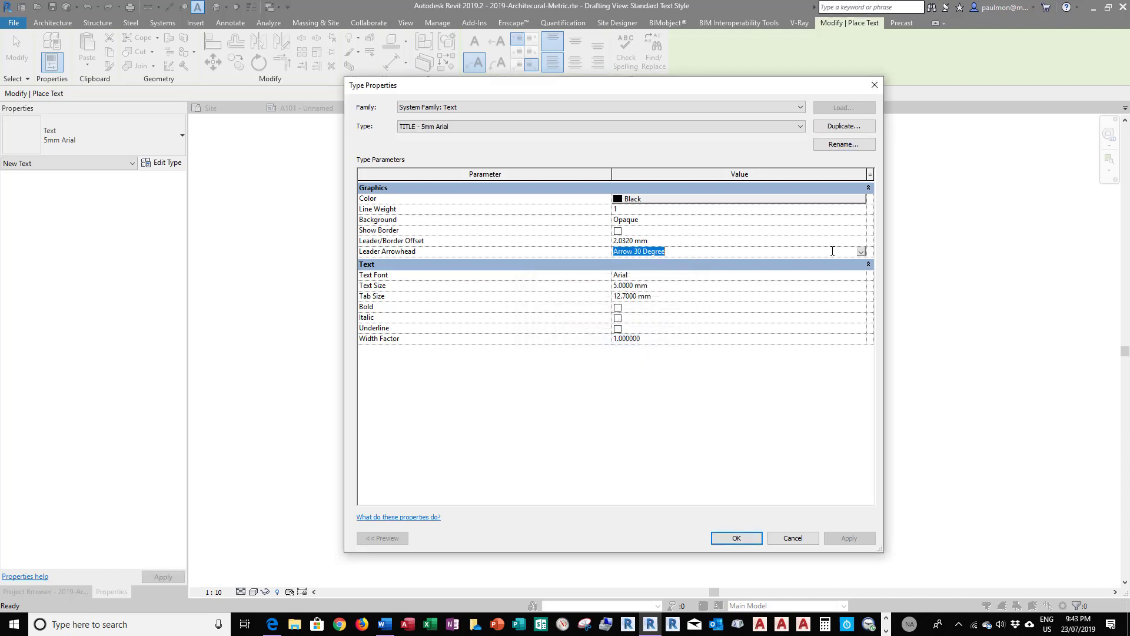
left_click(860, 252)
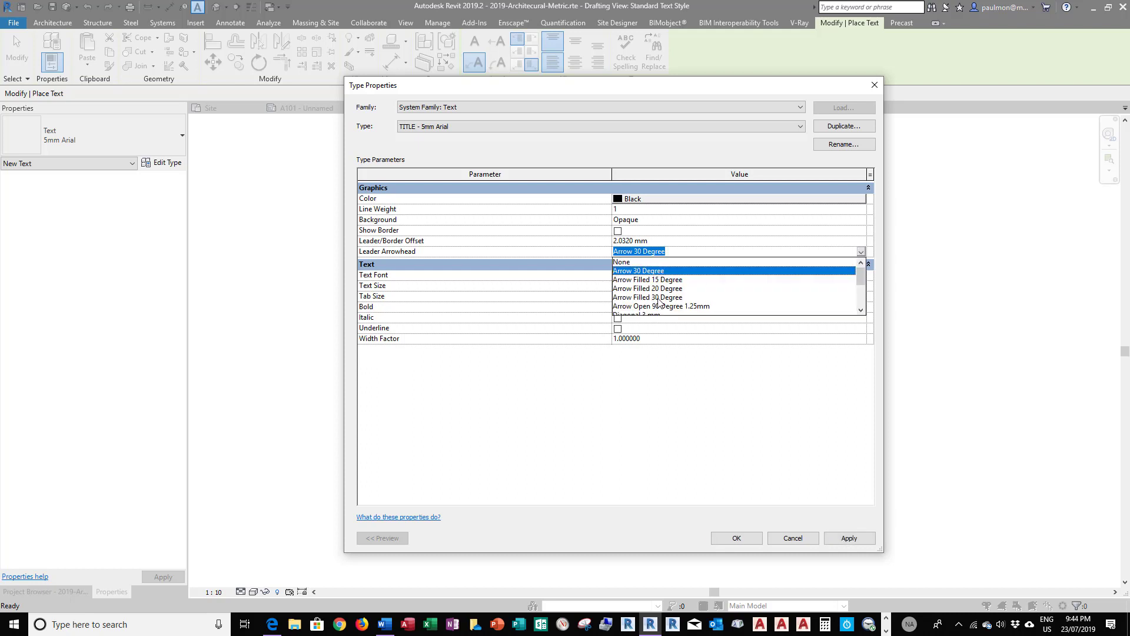
left_click(641, 298)
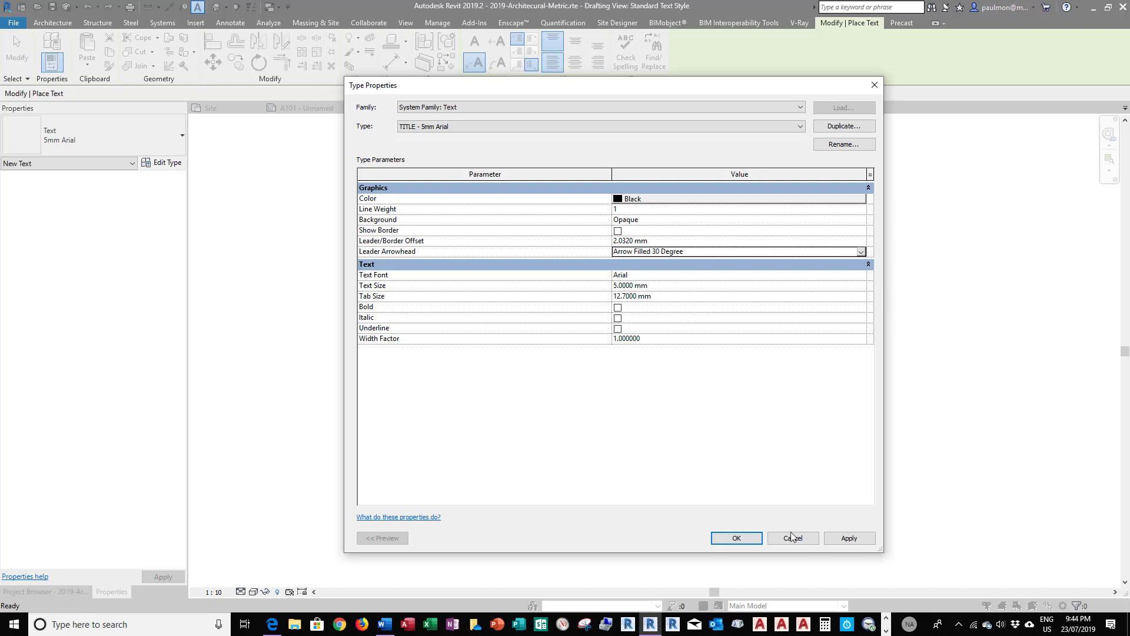
left_click(739, 539)
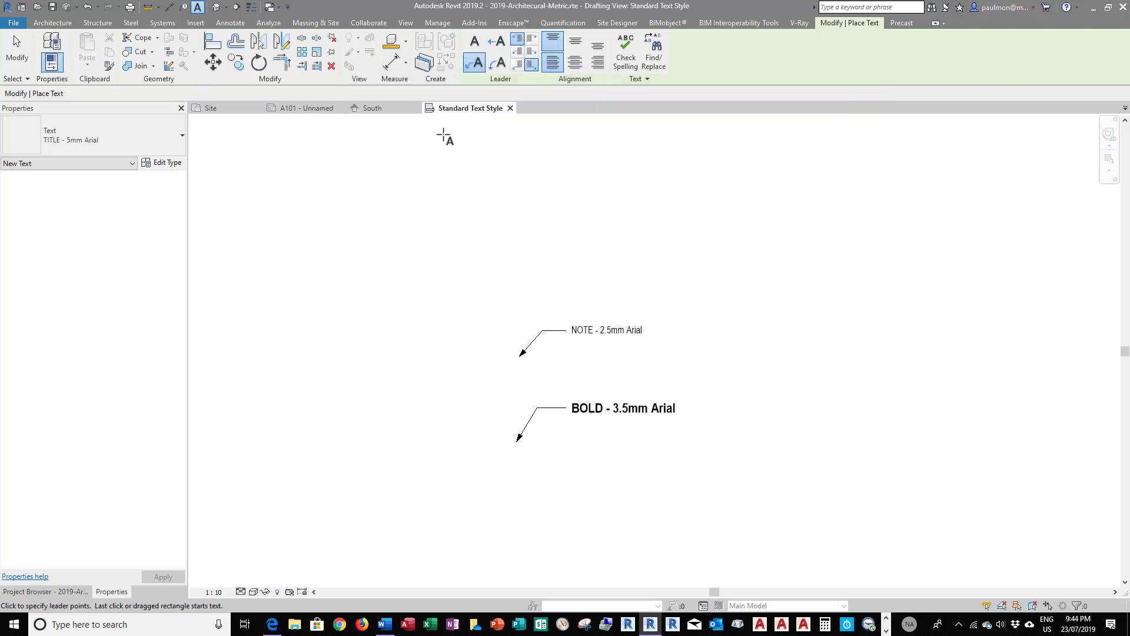
Step: Draw a two-segment leader below the BOLD note and type 'TITLE - 5mm Arial'
left_click(477, 64)
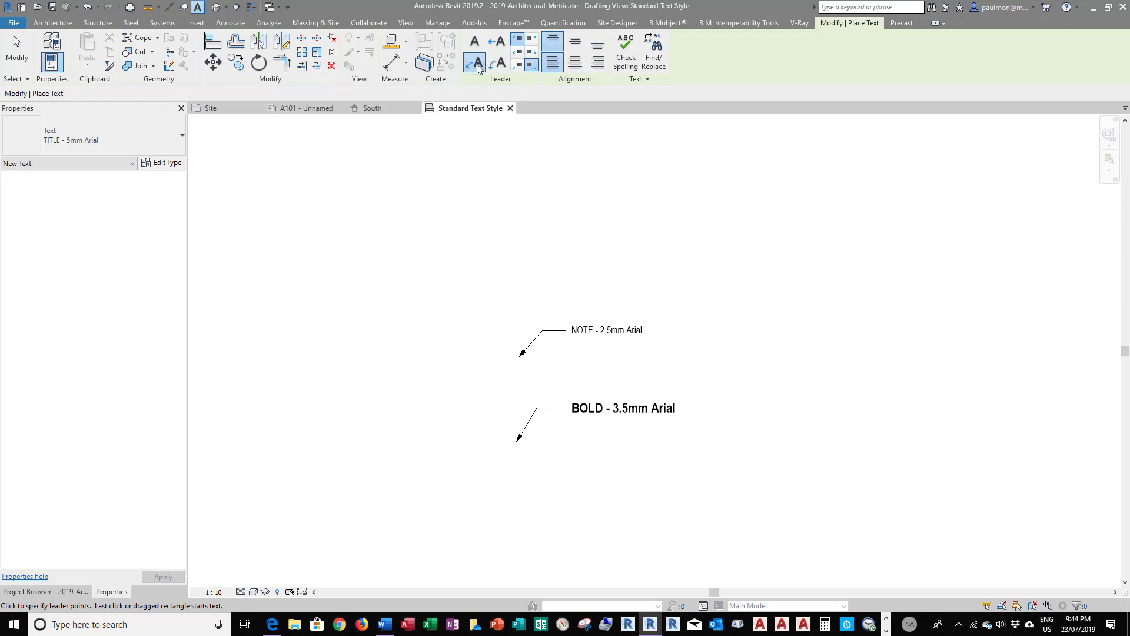
left_click(512, 529)
left_click(531, 487)
left_click(565, 487)
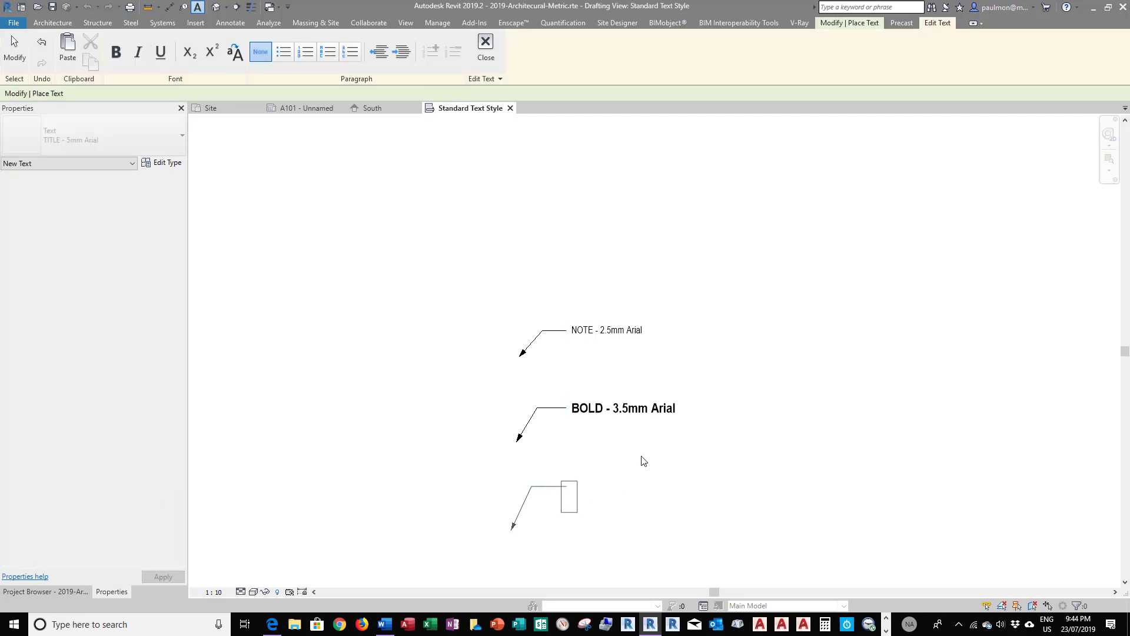
type("TITLE")
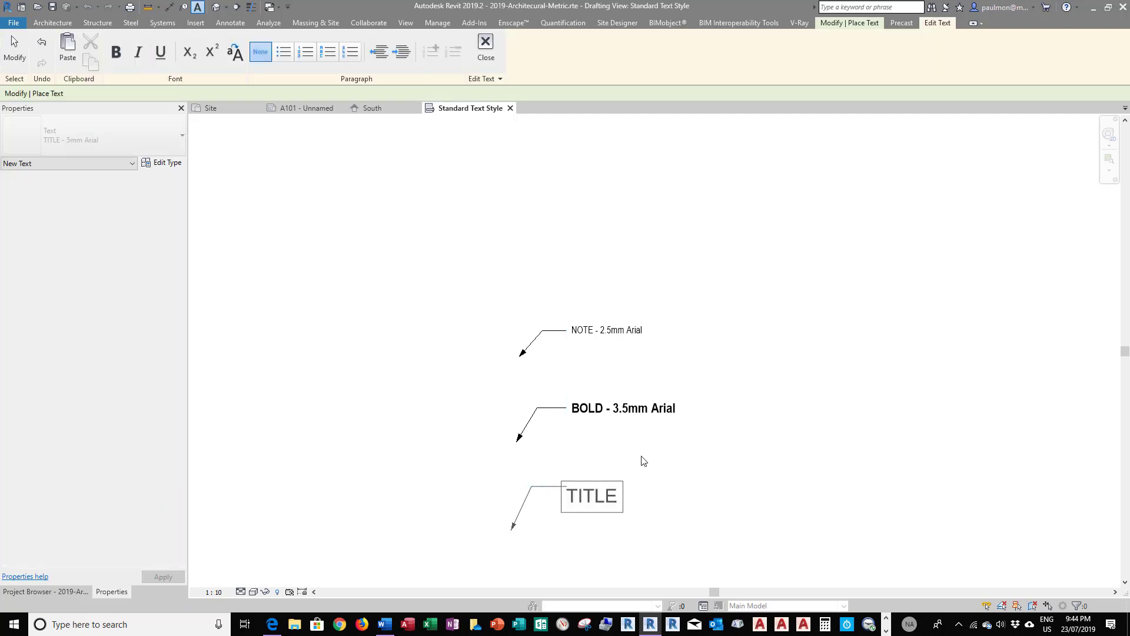
type(" - 5mm a")
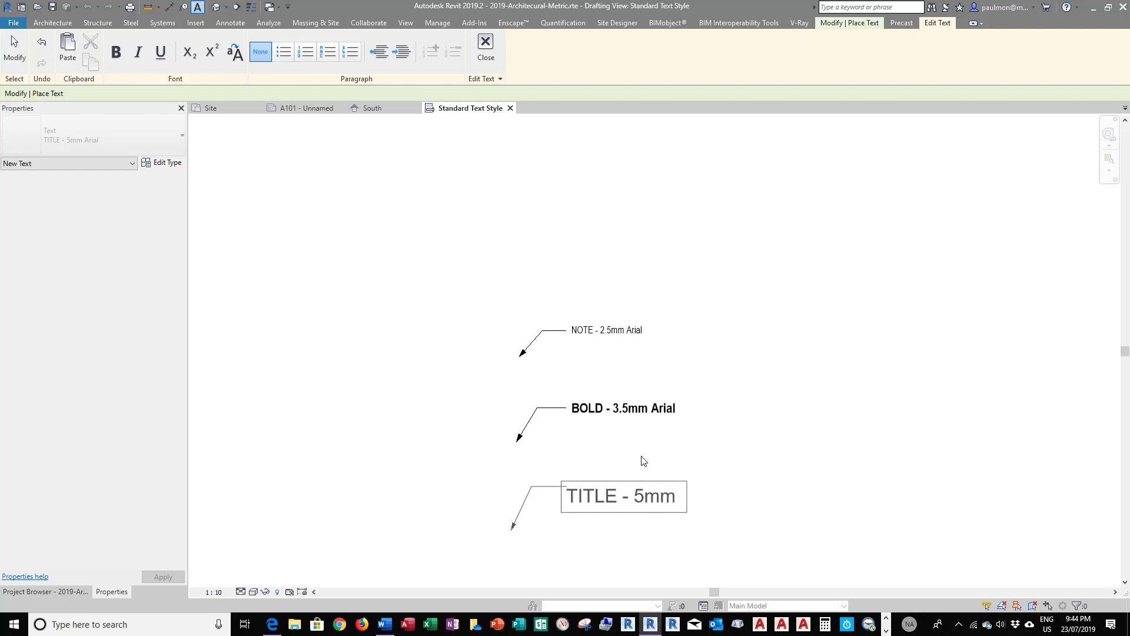
key("BackSpace")
type("Arial")
left_click(683, 341)
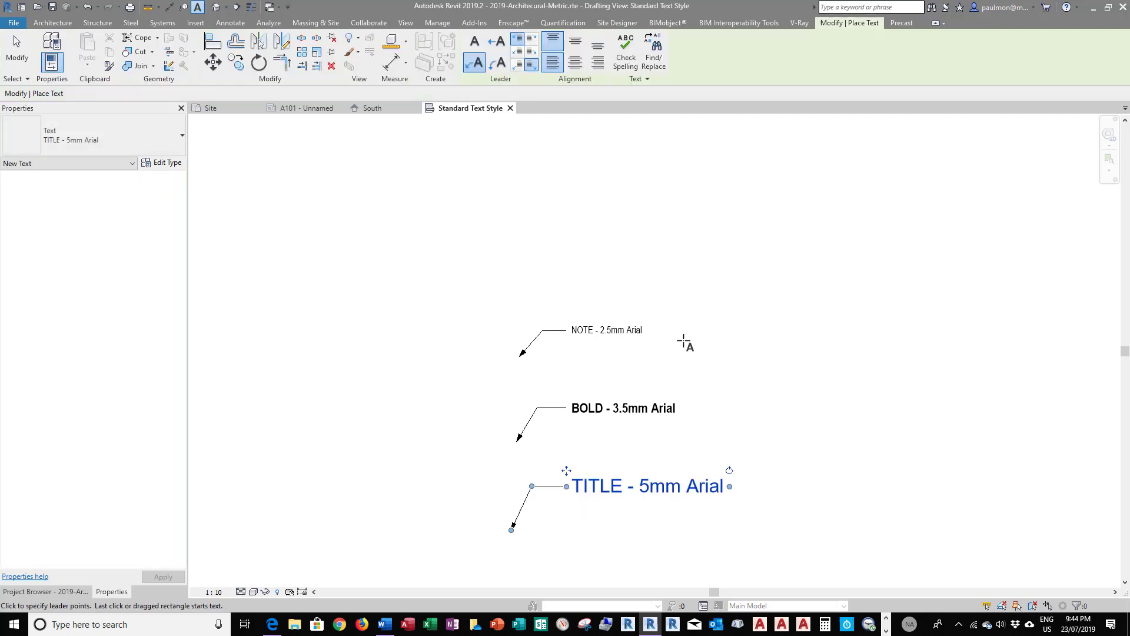
key("Escape")
key("Escape")
scroll(682, 341, "down", 2)
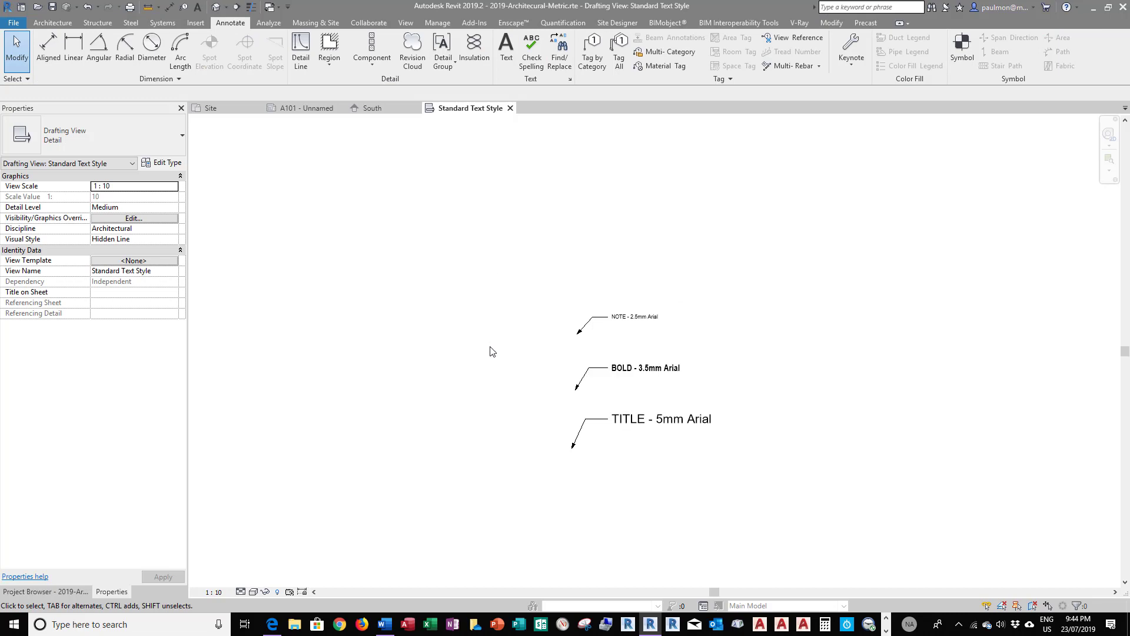
left_click(506, 50)
left_click(183, 136)
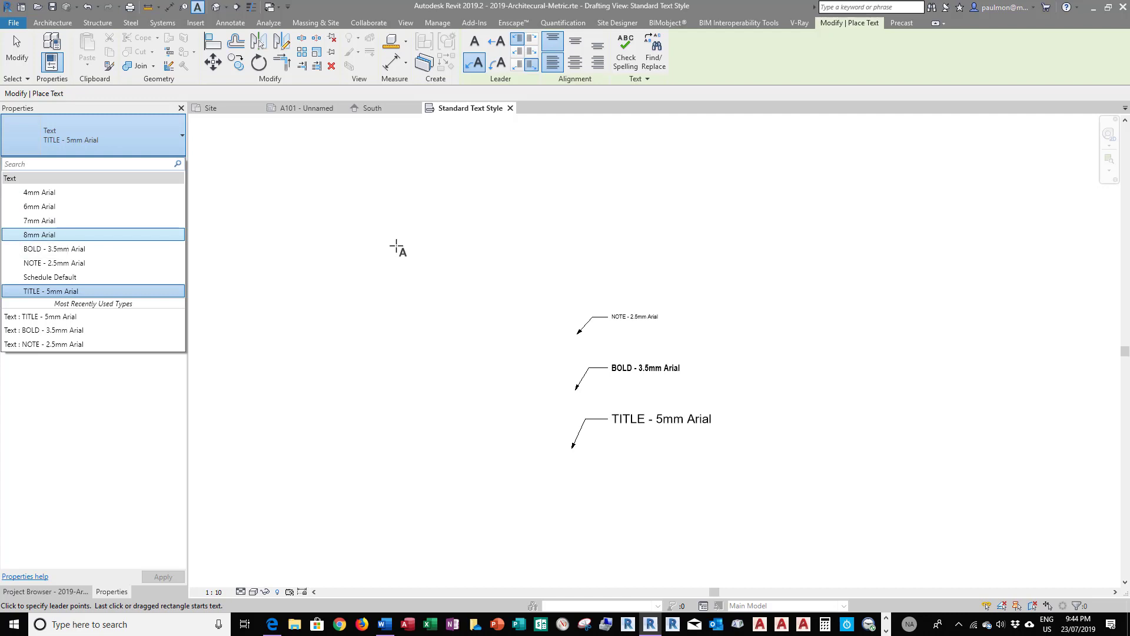
left_click(450, 252)
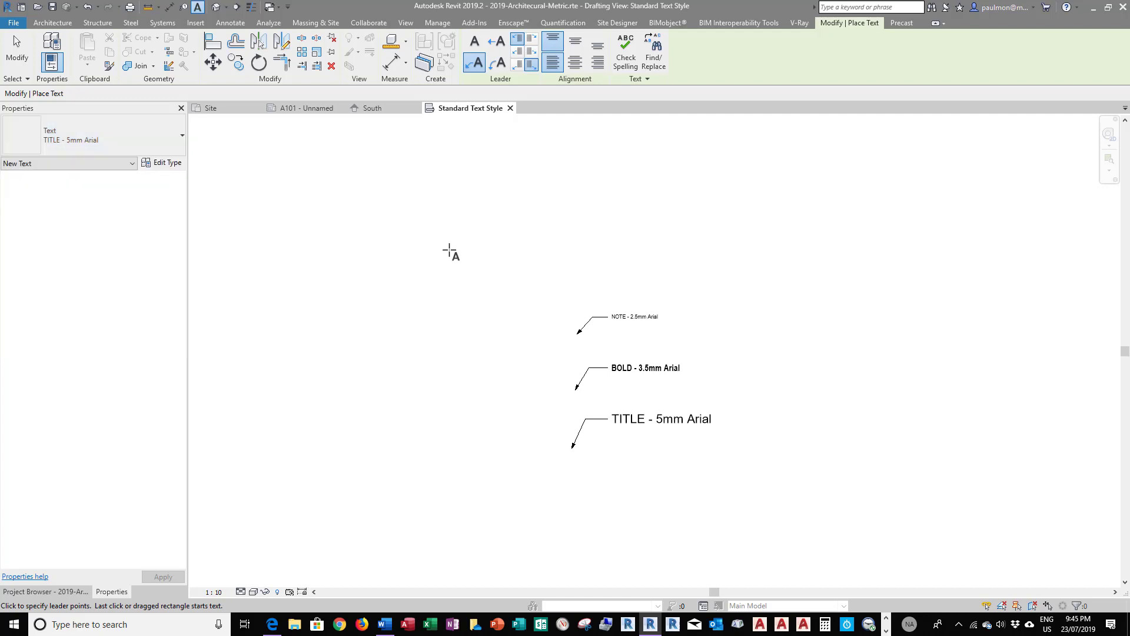
Step: Open Purge Unused, clear all selections with Check None, and expand the Text types
left_click(437, 23)
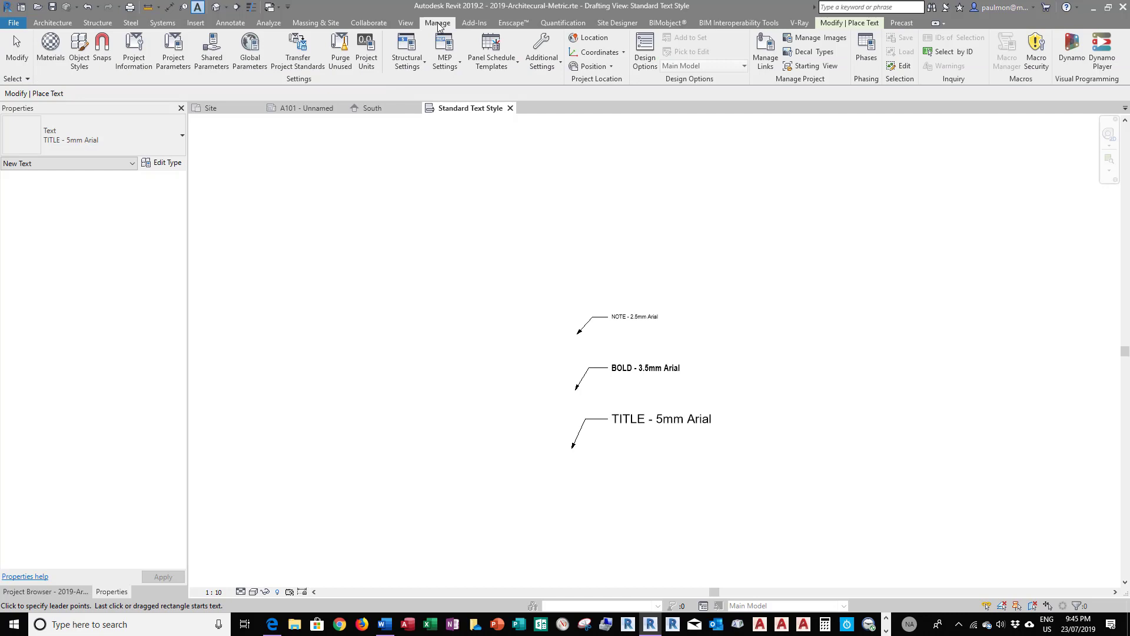
left_click(341, 59)
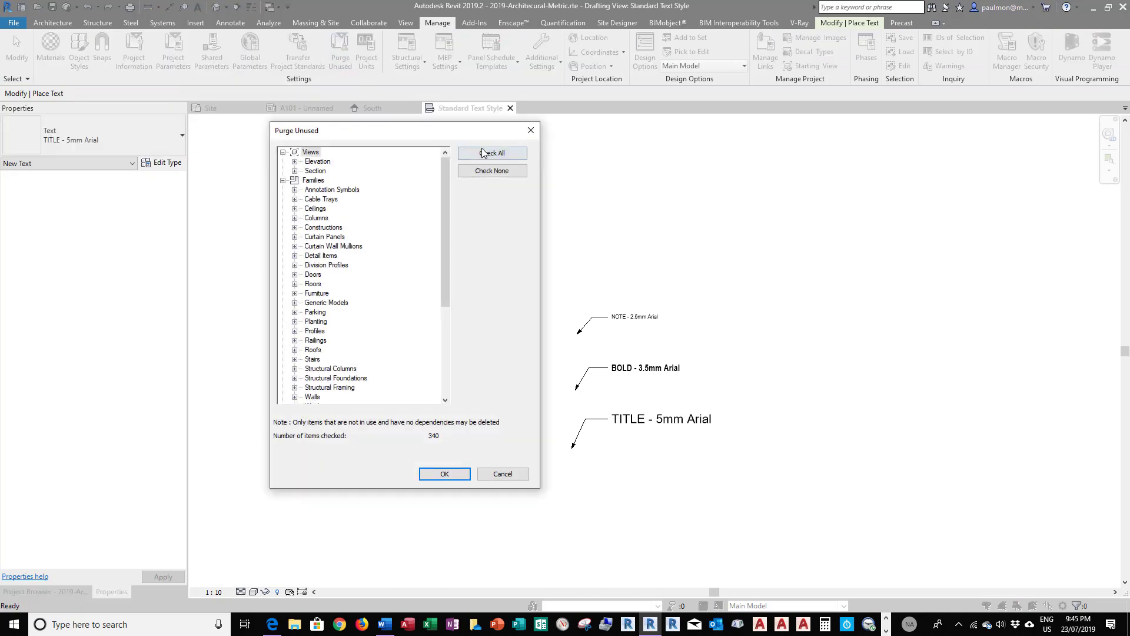
left_click_drag(384, 133, 660, 161)
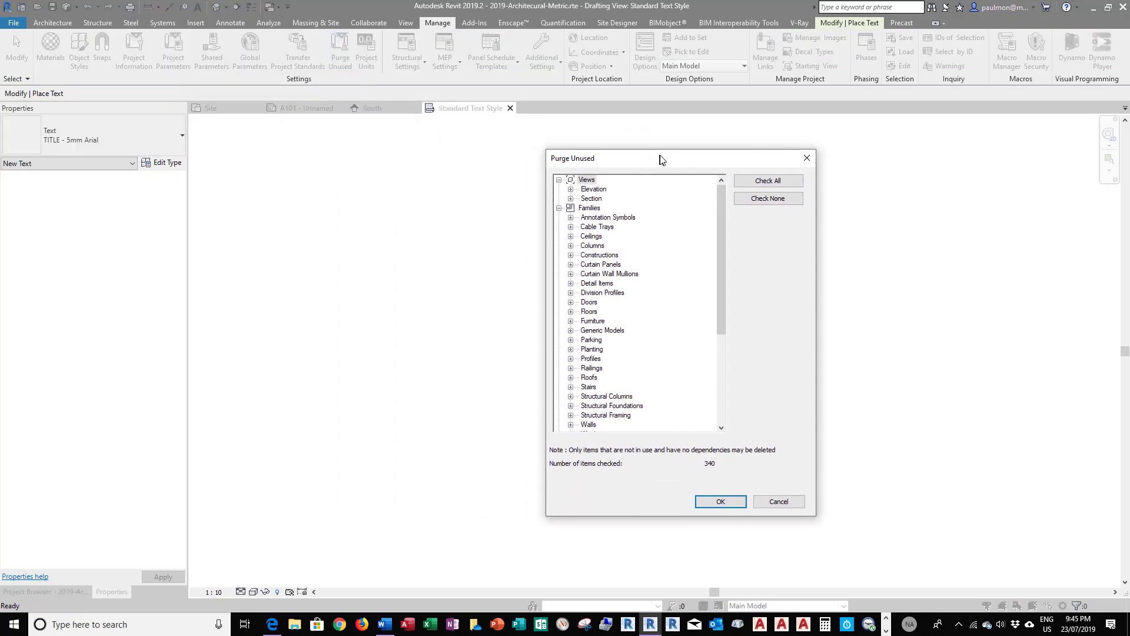
left_click(764, 200)
left_click_drag(722, 215, 722, 334)
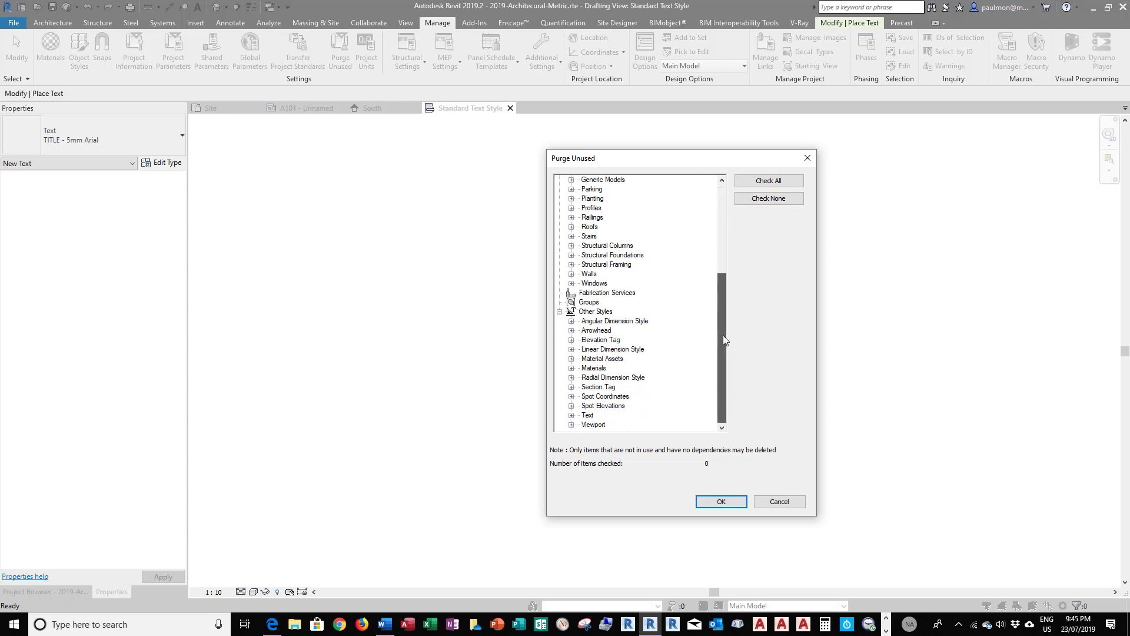
left_click(571, 417)
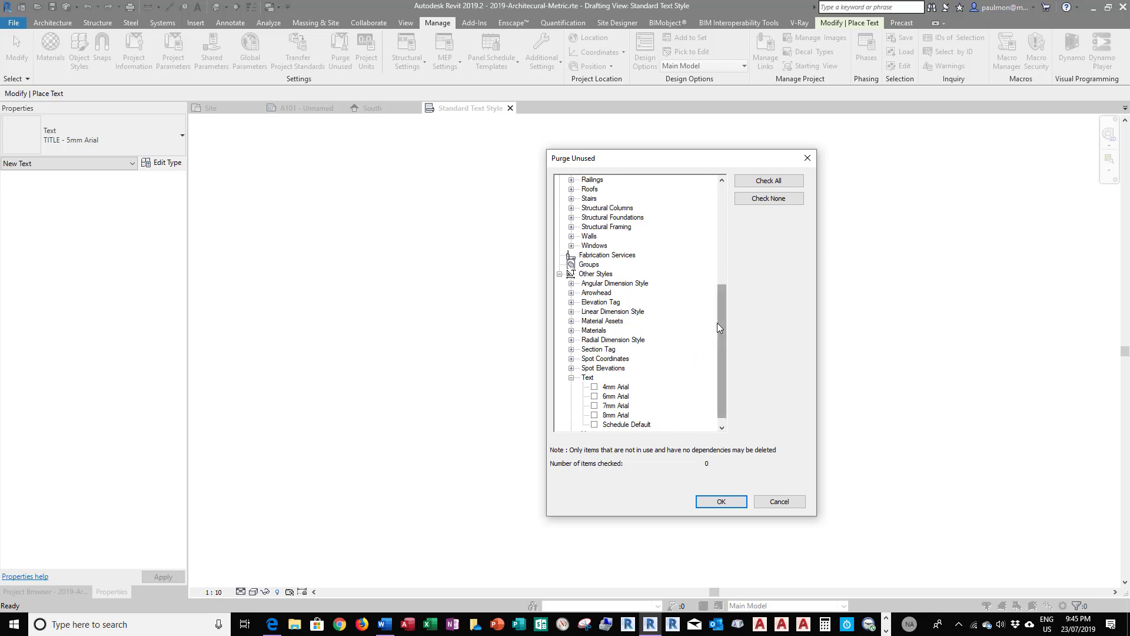
left_click_drag(720, 323, 722, 385)
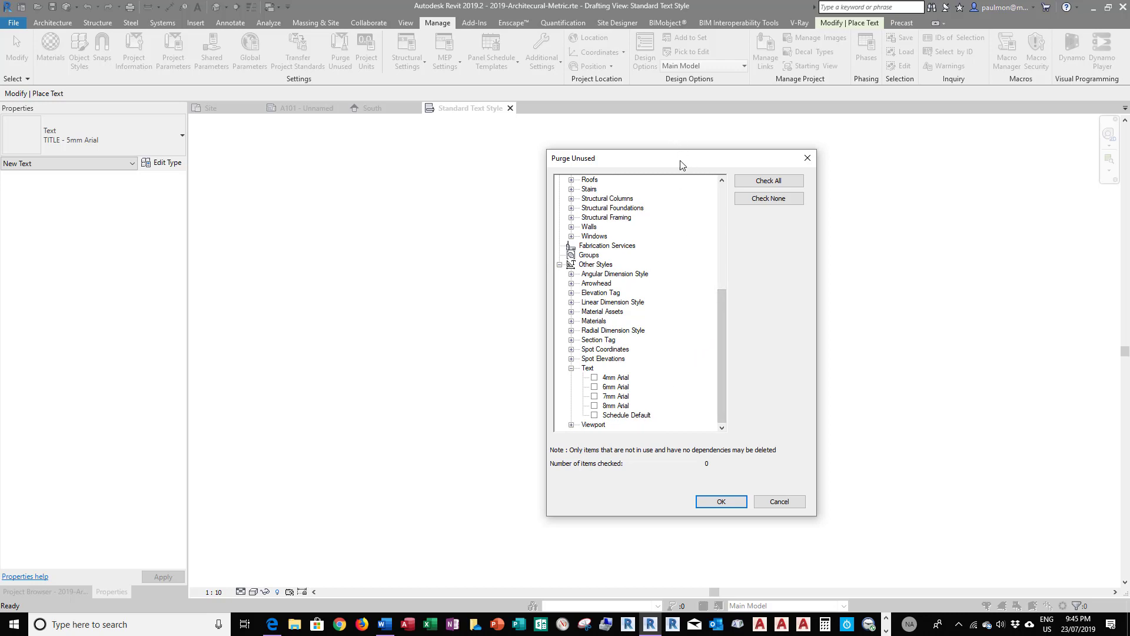
left_click_drag(683, 153, 409, 142)
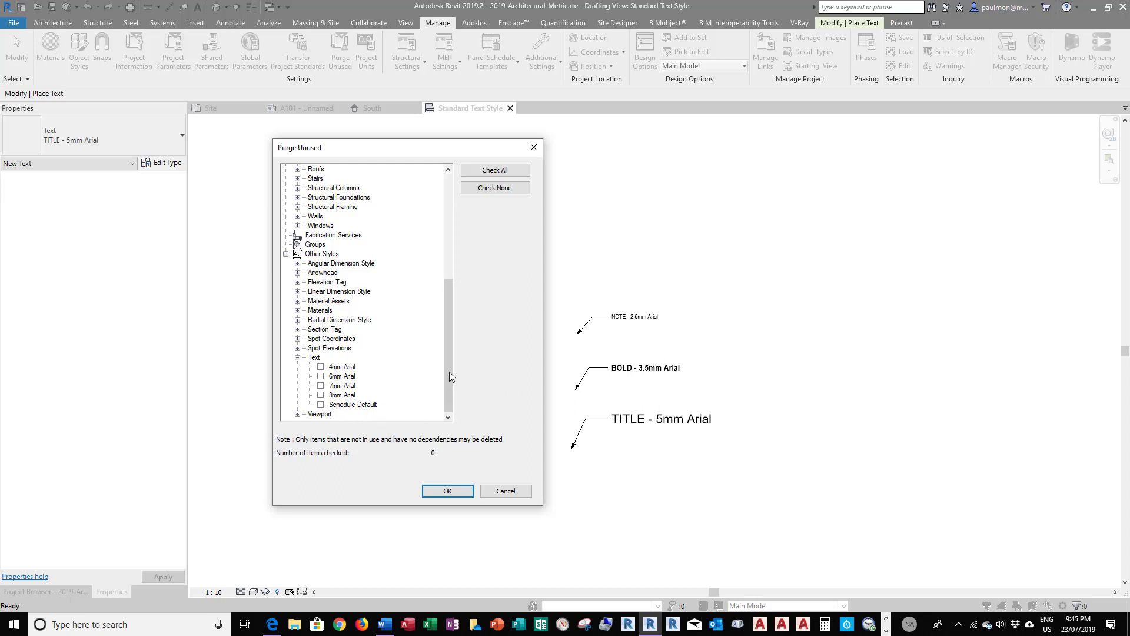
Step: Tick the 4mm, 6mm, 7mm and 8mm Arial text types and purge them
left_click(321, 368)
left_click(322, 376)
left_click(322, 387)
left_click(321, 396)
left_click(446, 492)
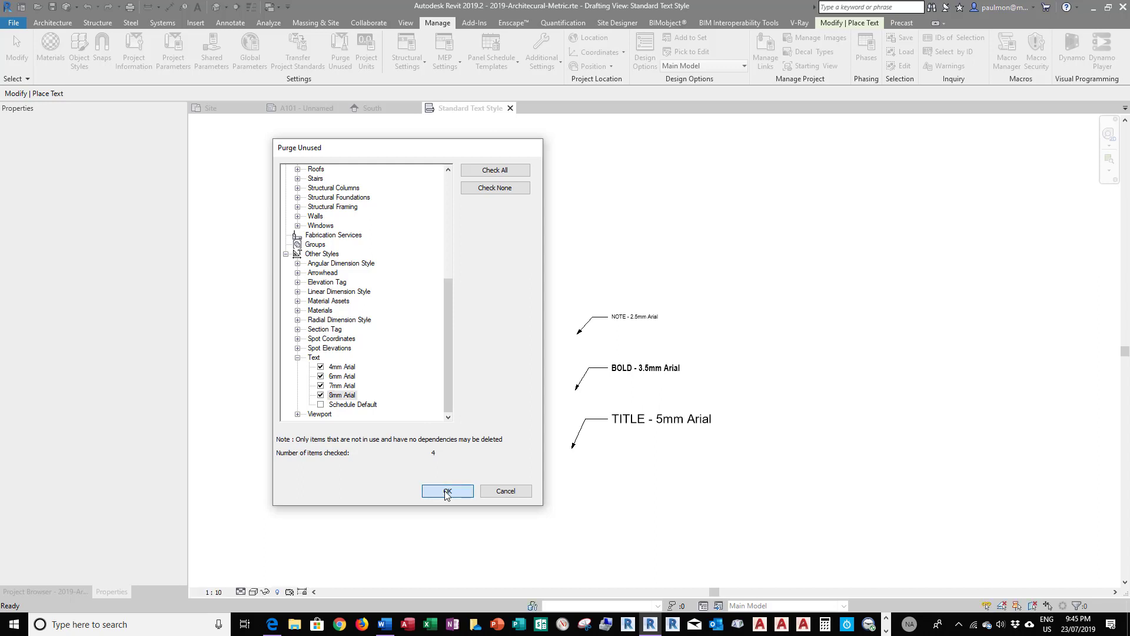
middle_click_drag(686, 330, 667, 320)
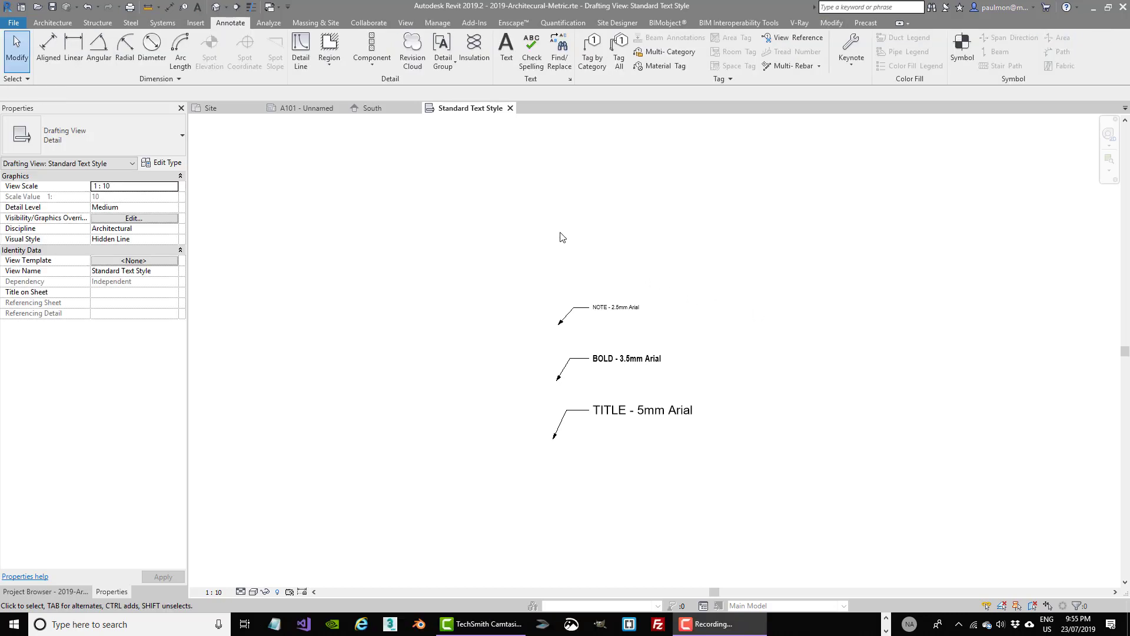
Step: Launch the Text tool to place a new leaderless note
left_click(506, 47)
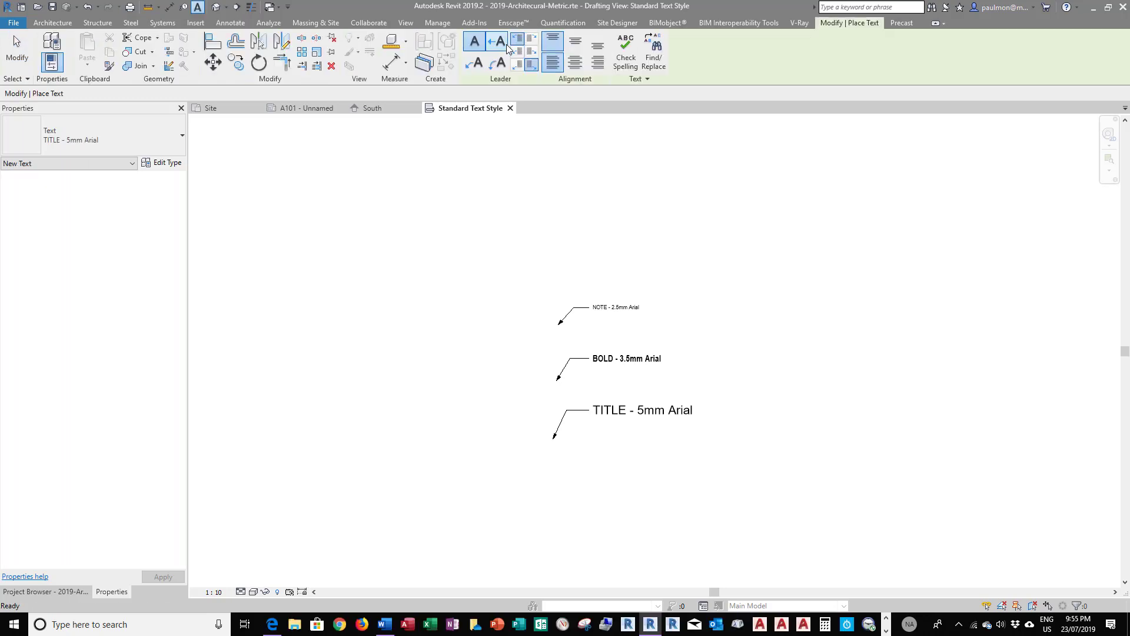
Step: Type 'STANDARD TEXT STYLE' above the NOTE note and underline it
left_click(568, 265)
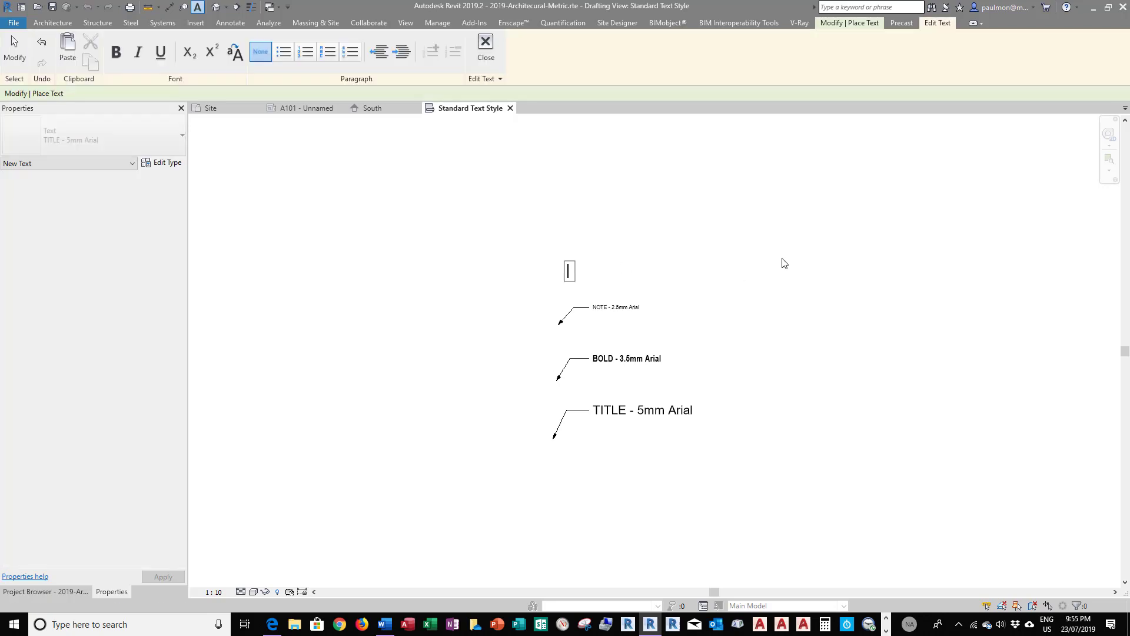
type("STANDARD TE")
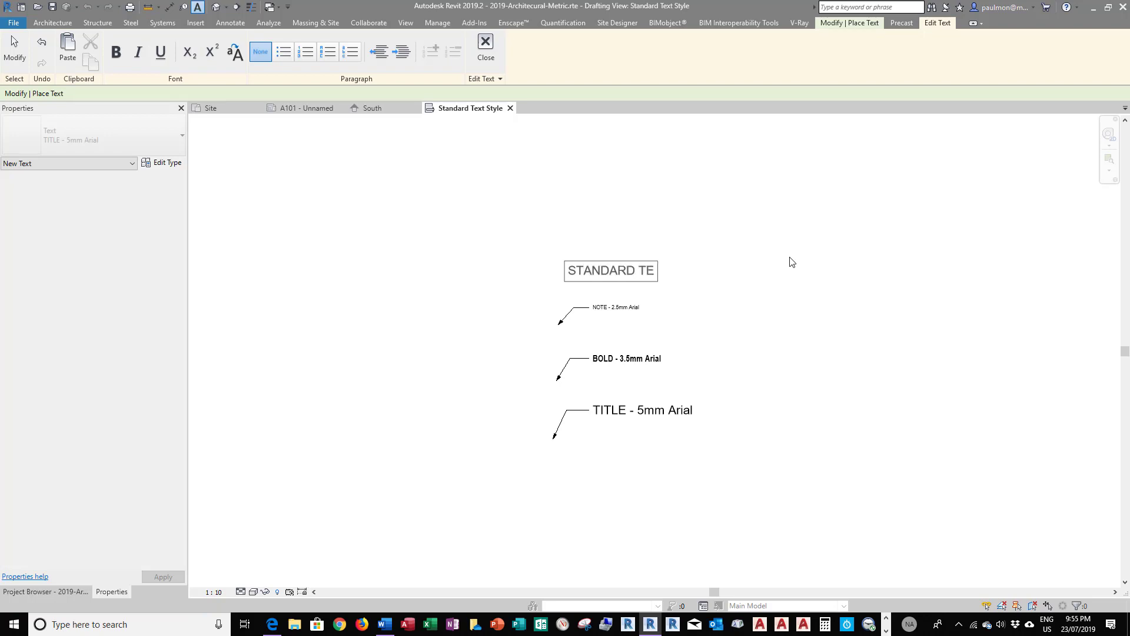
type("XT STYLE")
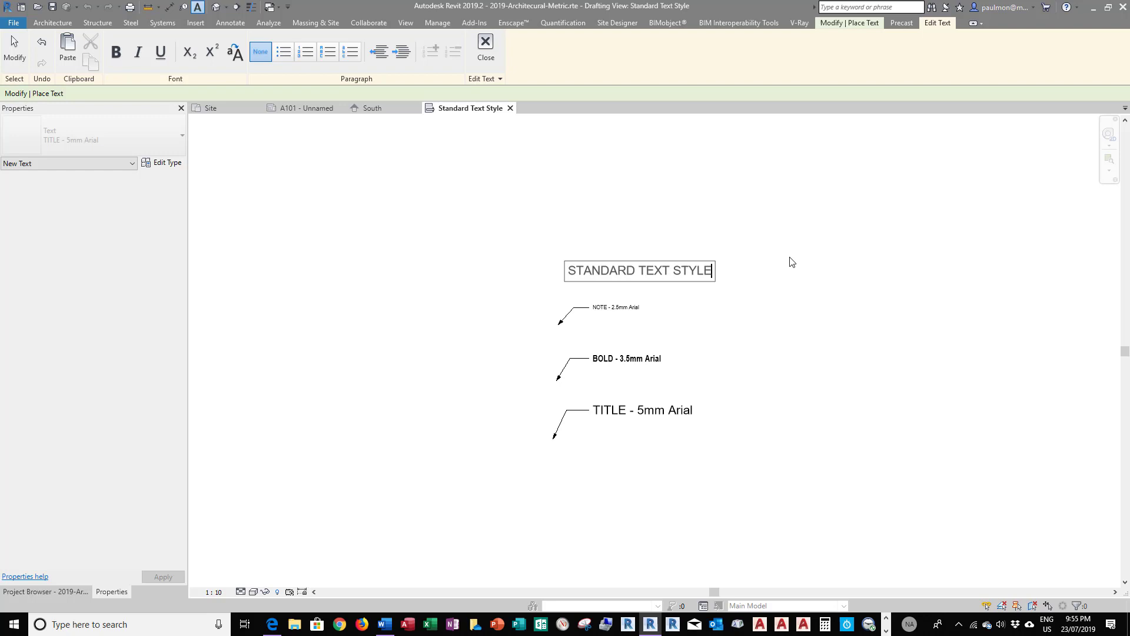
left_click_drag(713, 275, 570, 274)
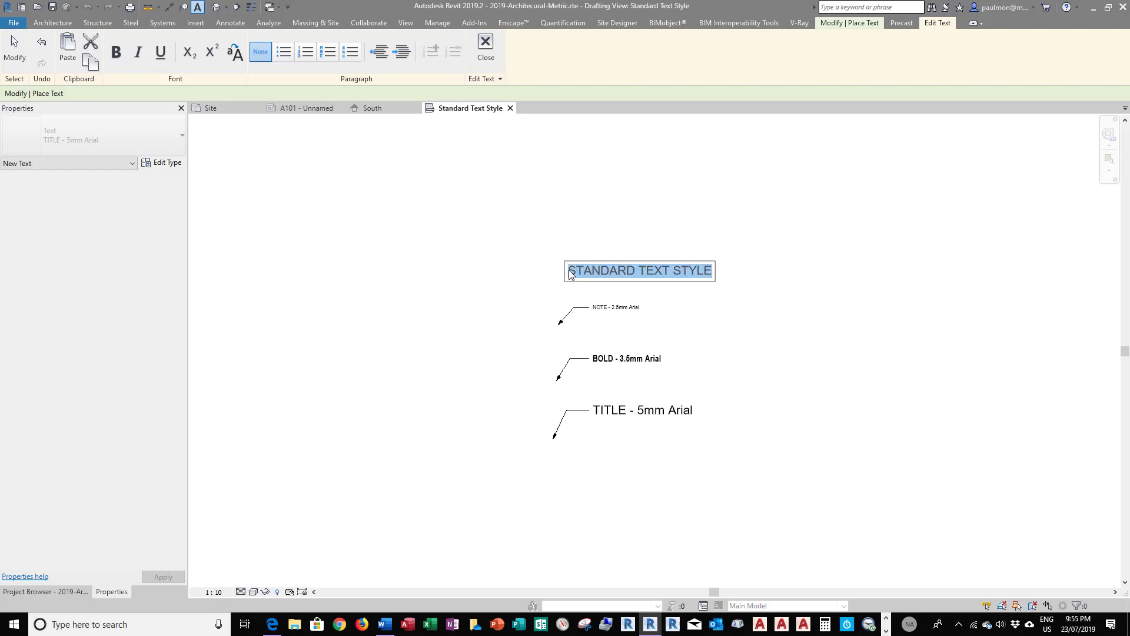
left_click(159, 63)
left_click(818, 298)
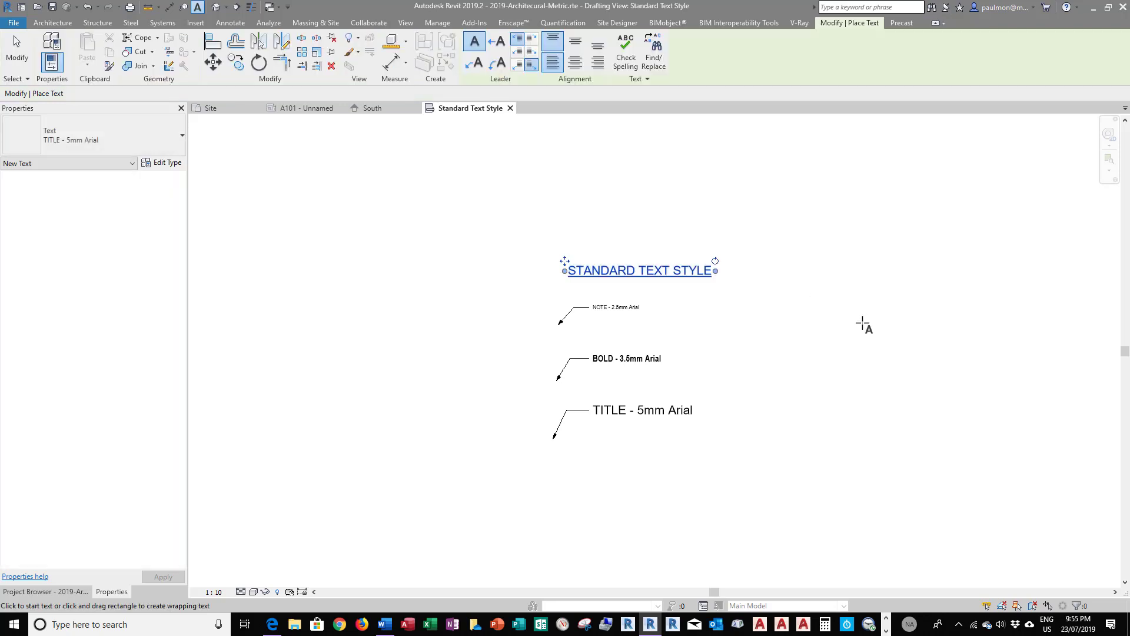
key("Escape")
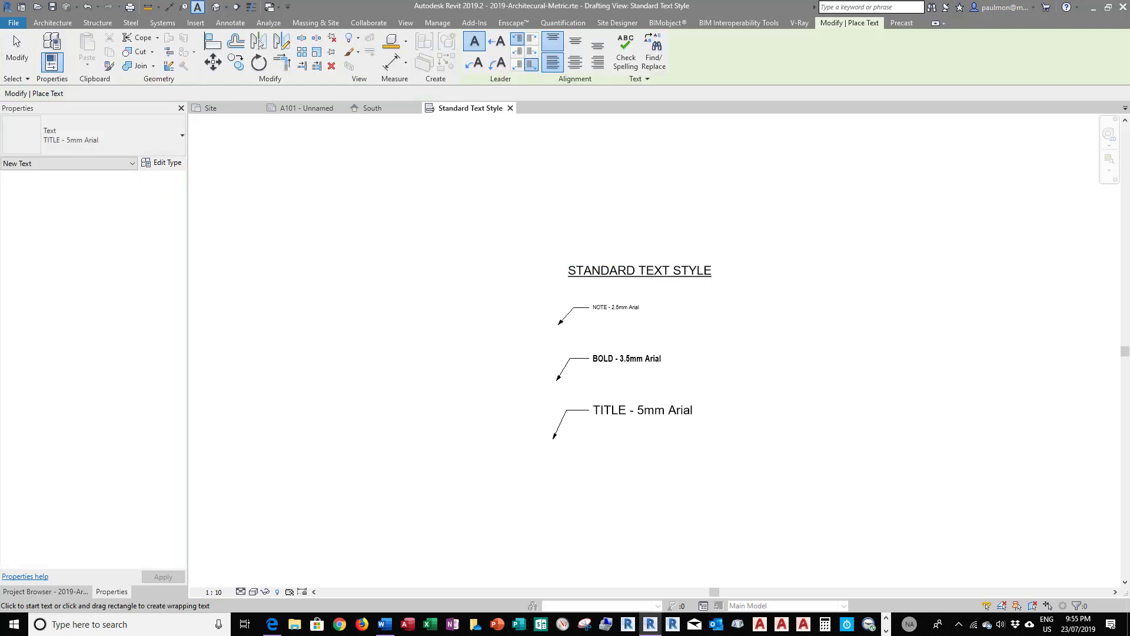